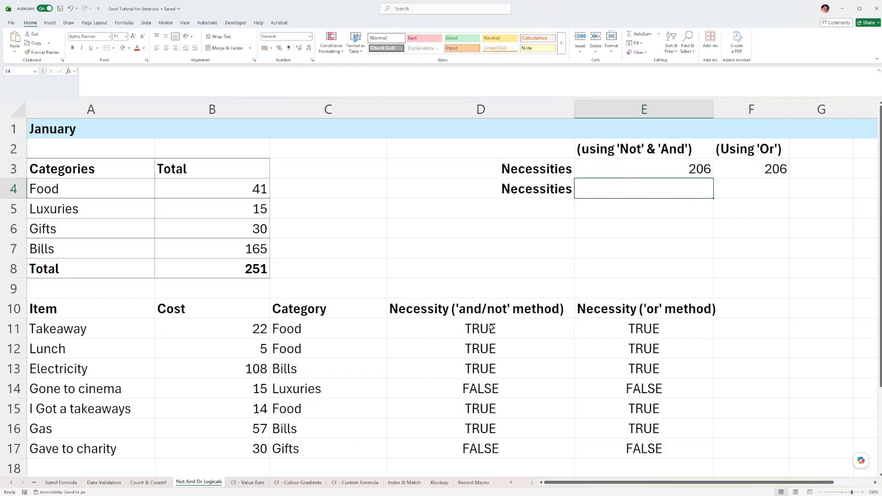
Examine the SUMIF formulas behind the Necessities totals in E3 and F3 and the ranges they reference.
drag(491, 328, 492, 448)
drag(643, 328, 650, 452)
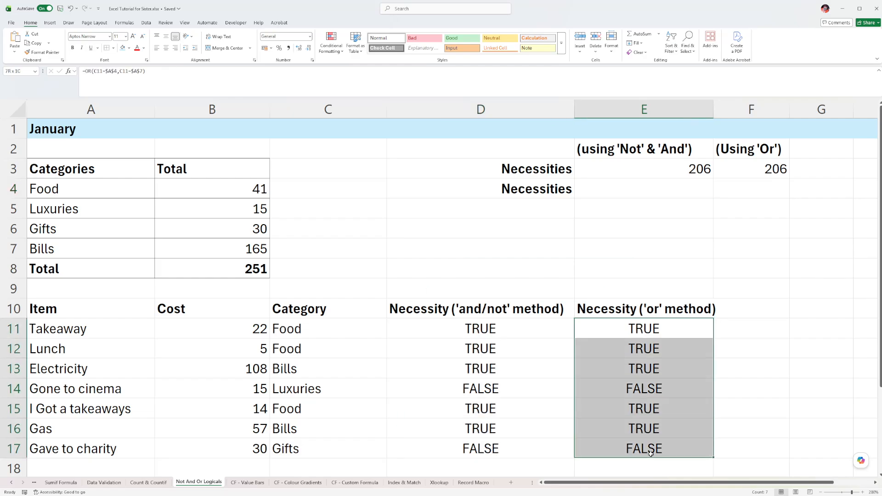
click(661, 166)
click(747, 166)
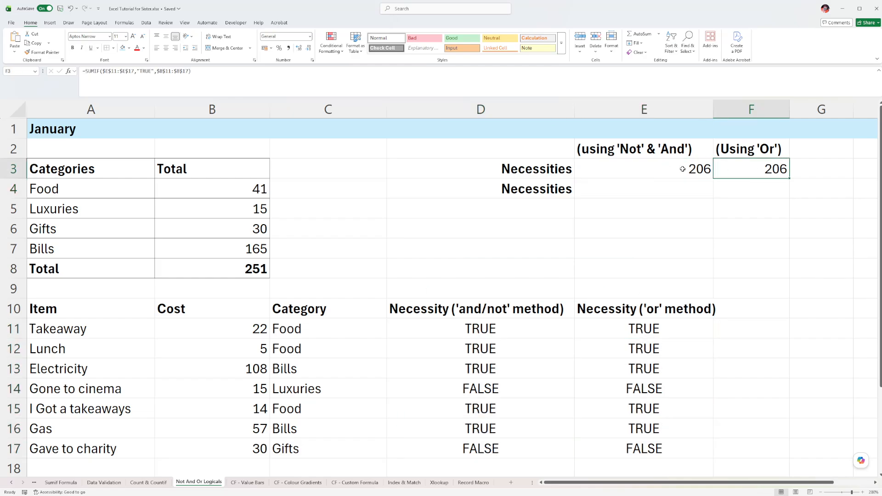
click(604, 167)
double_click(604, 167)
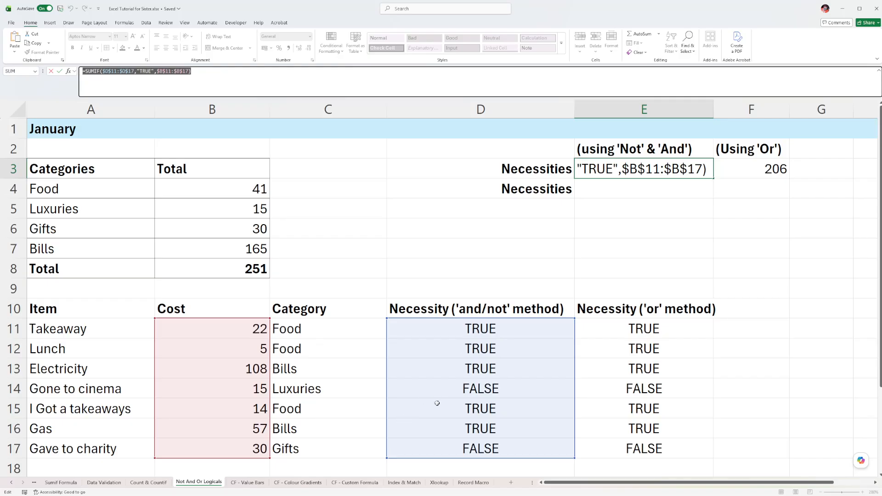
click(770, 168)
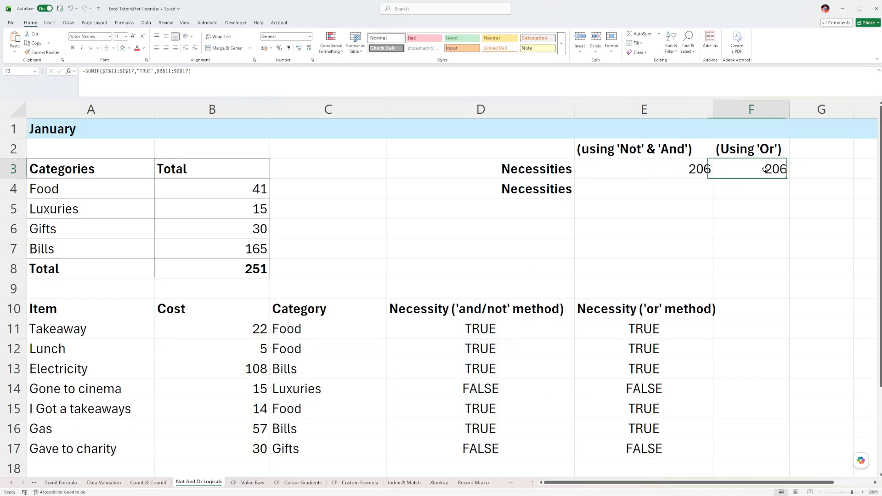
double_click(769, 169)
key(Escape)
click(630, 165)
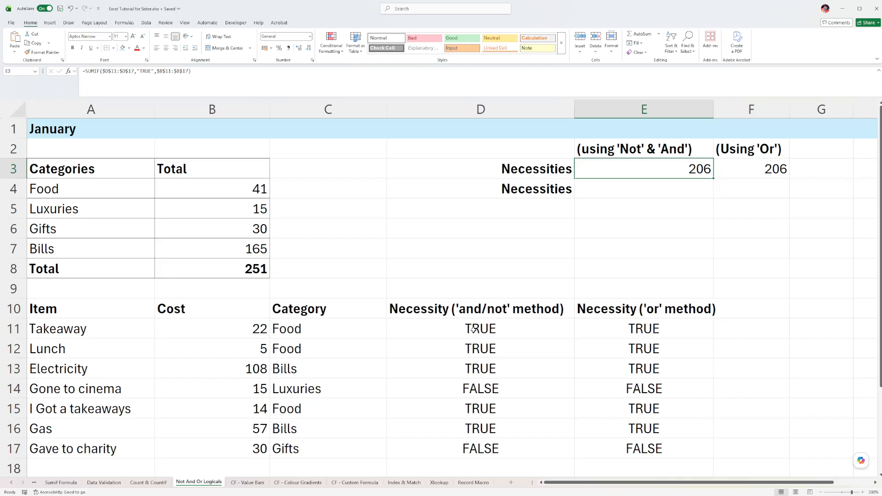
Review the TRUE/FALSE results in both Necessity columns against the Food and Bills categories.
drag(473, 330, 486, 449)
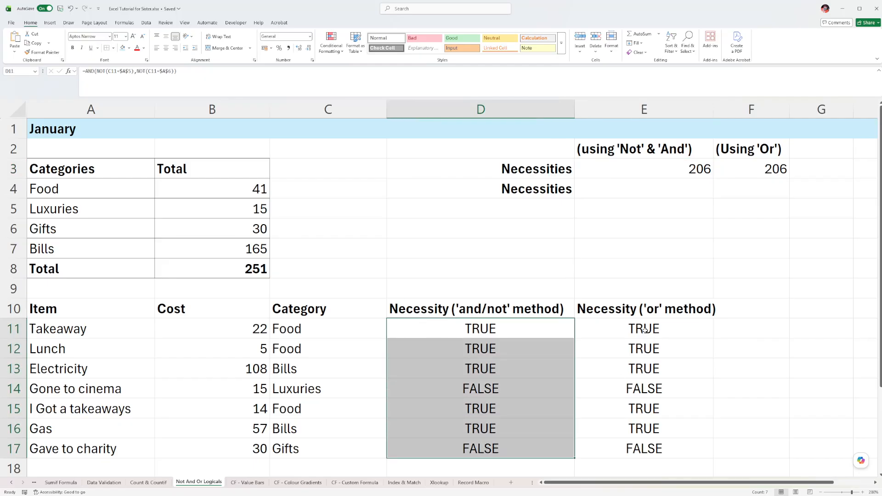
drag(647, 333, 660, 427)
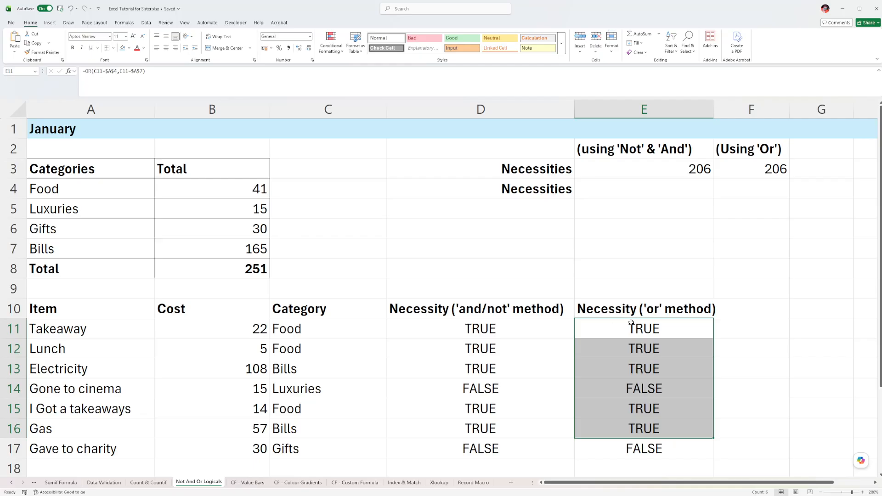
click(72, 187)
click(73, 250)
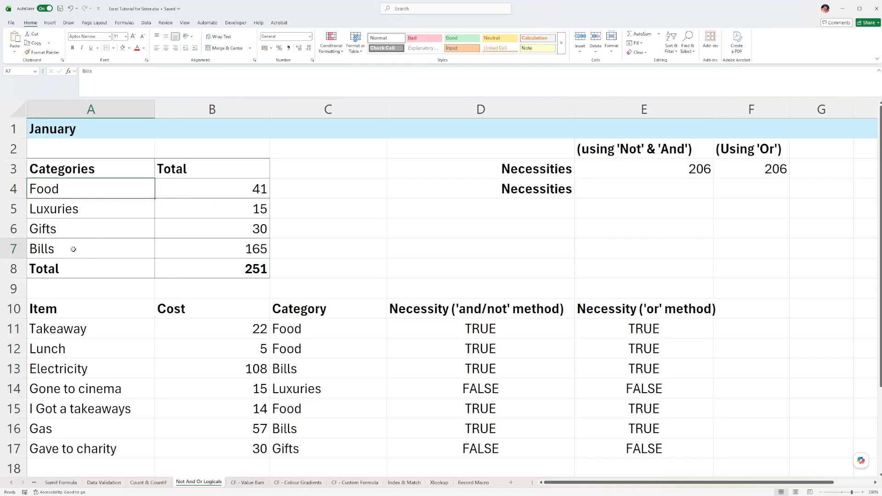
drag(649, 320, 654, 448)
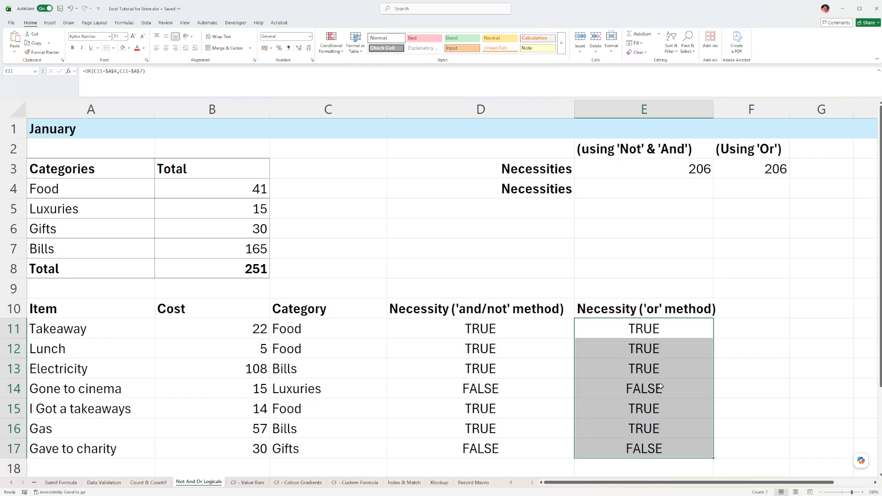
Clear the two Necessities totals in E3:F3.
drag(672, 161, 648, 166)
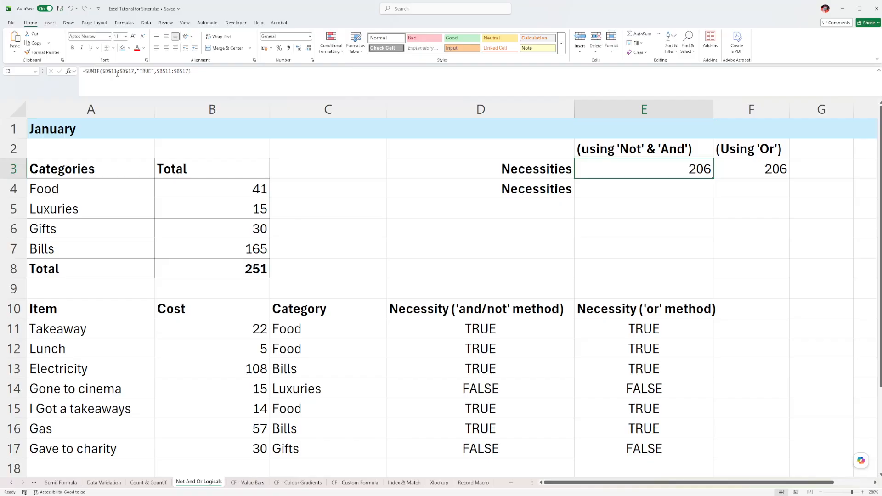
shift+click(753, 171)
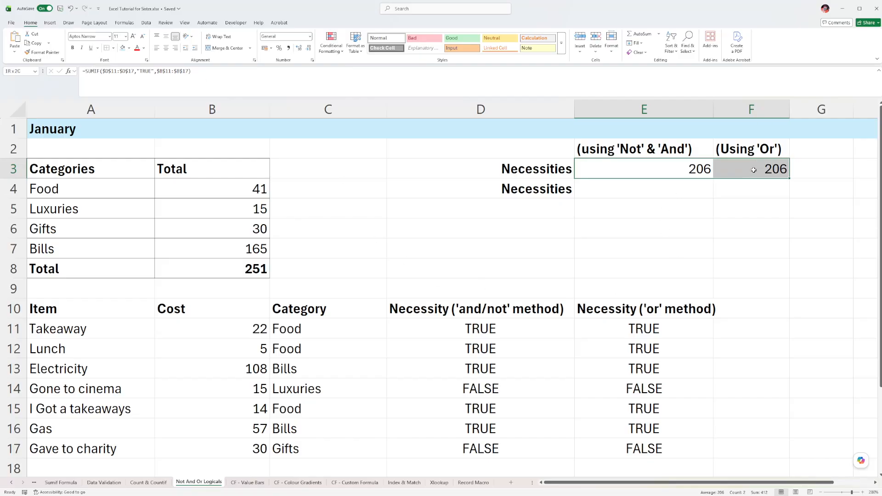
key(Delete)
Enter =SUMIF($D$11:$D$17,"TRUE",$B$11:$B$17) in E3 to total the necessities by the 'and/not' method.
click(662, 170)
text(=)
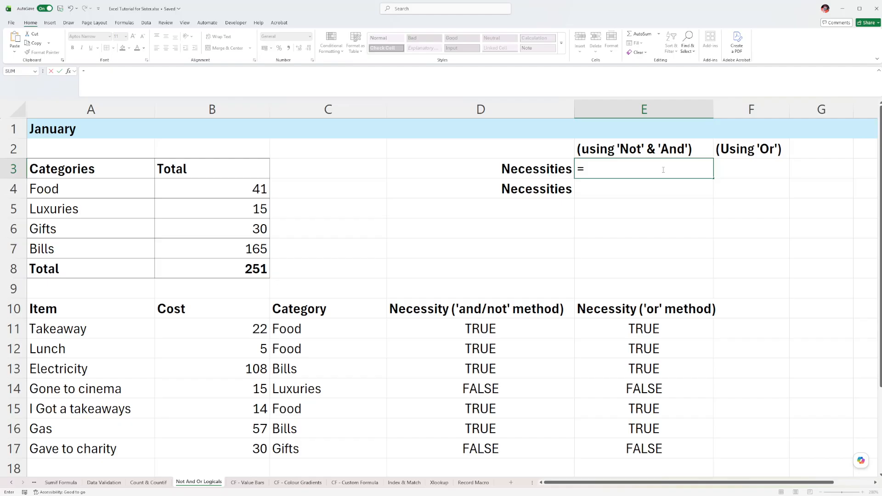
text(sumif()
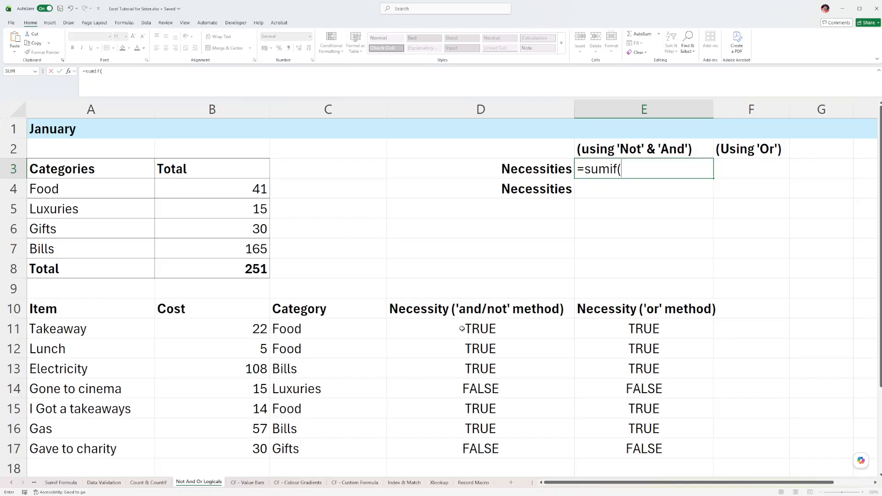
drag(461, 328, 482, 457)
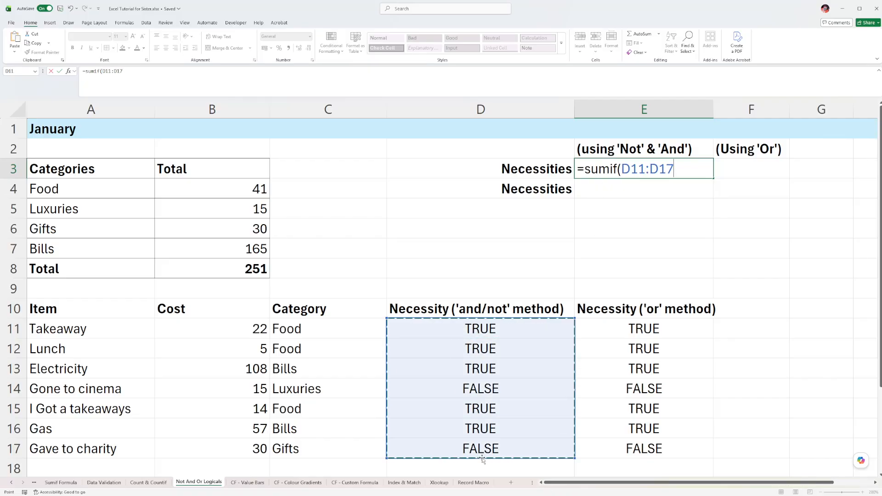
key(F4)
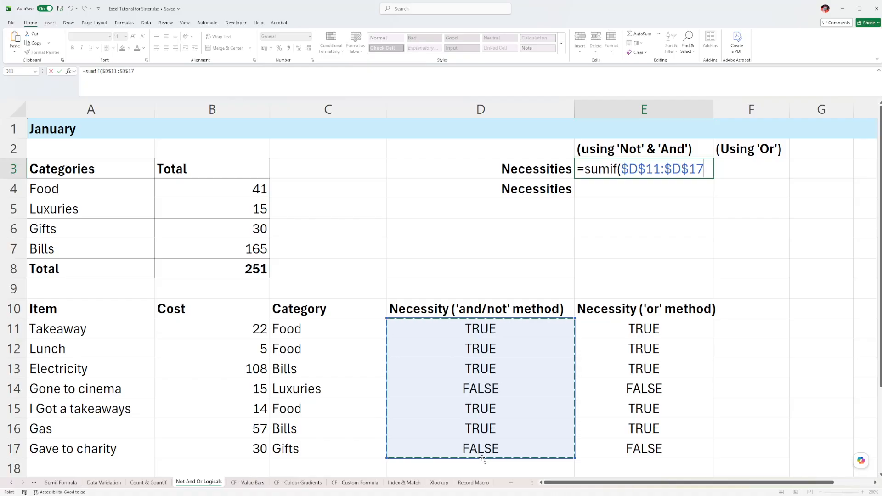
text(,"TRUE")
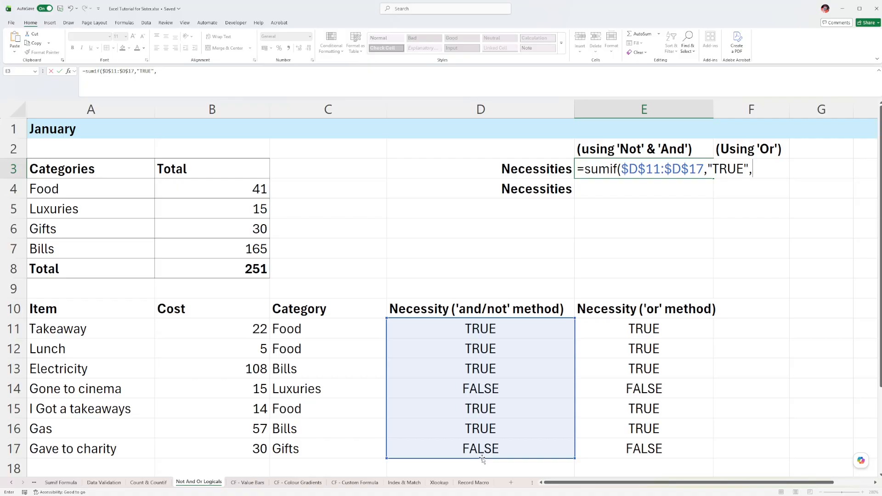
text(,)
drag(258, 327, 254, 450)
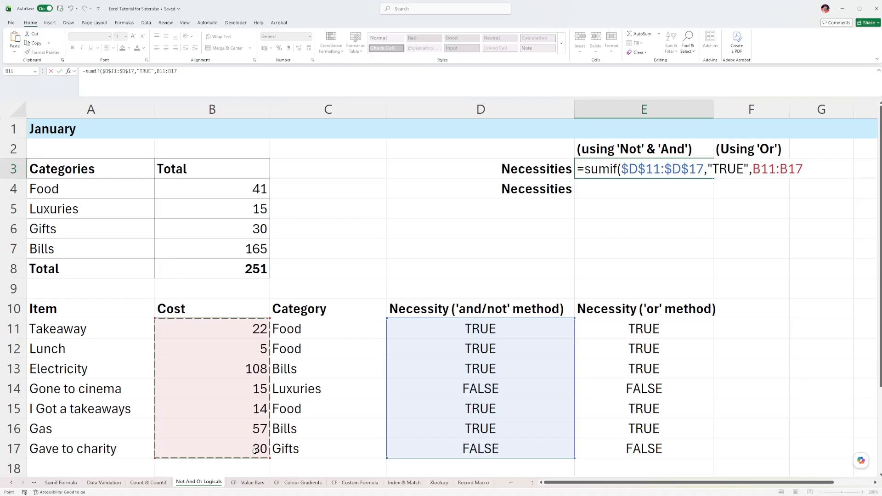
key(F4)
text())
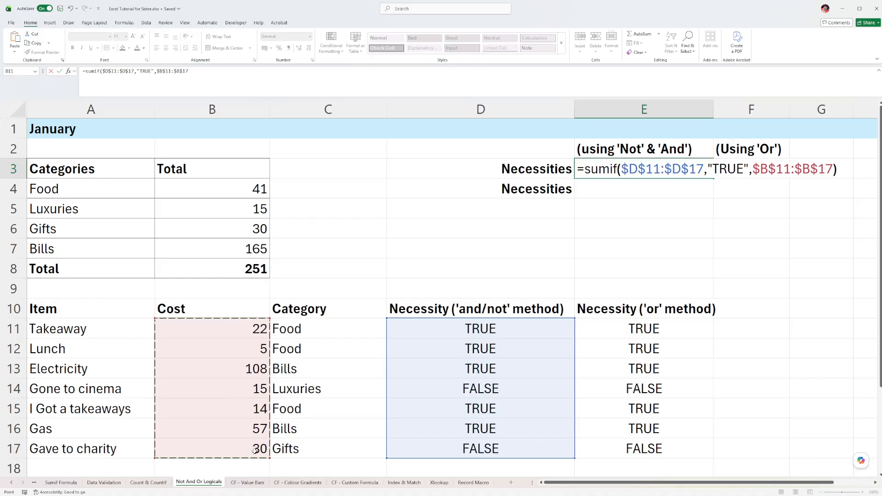
key(Return)
key(Up)
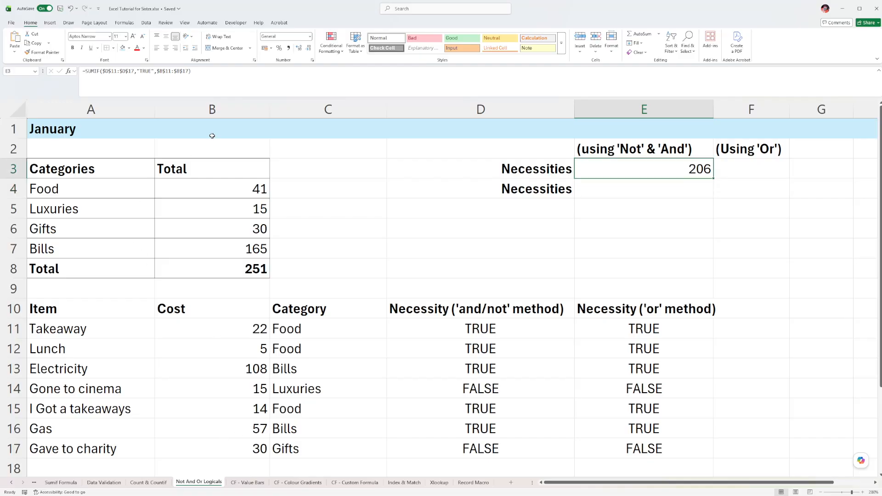
Check the E3 total by viewing its formula and selecting the costs of the TRUE items, B11:B13 and B15:B16.
triple_click(214, 89)
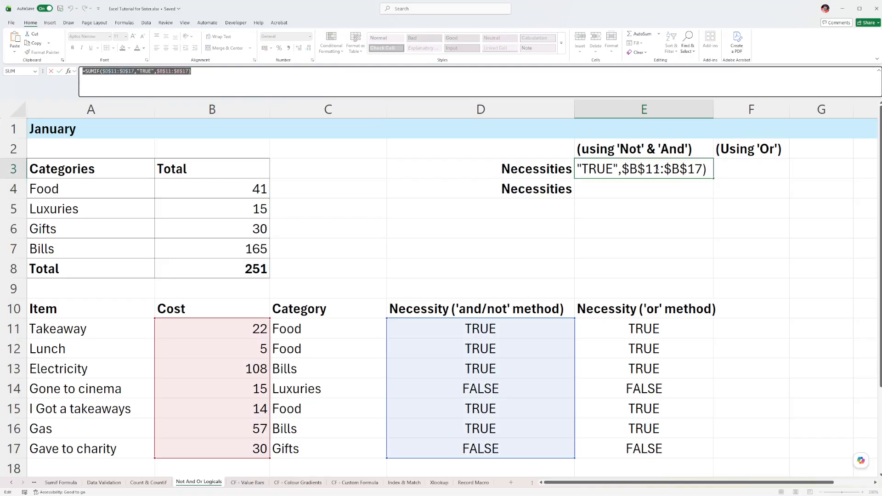
key(Escape)
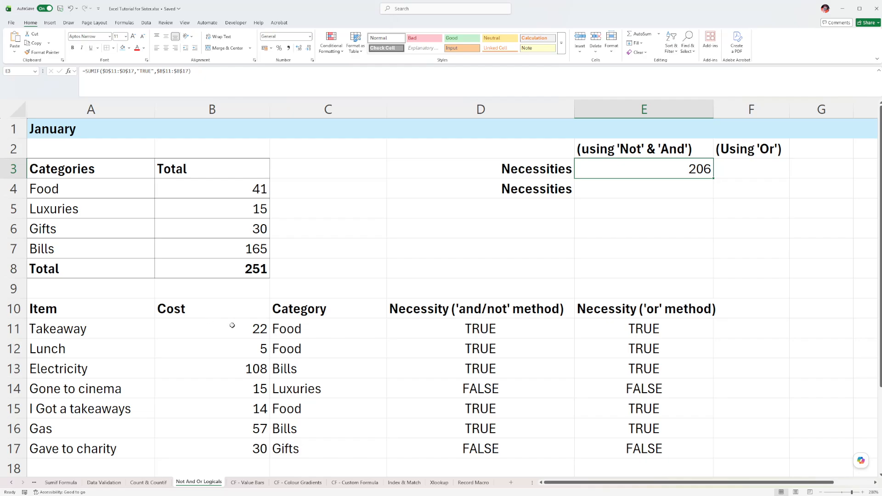
drag(232, 326, 232, 371)
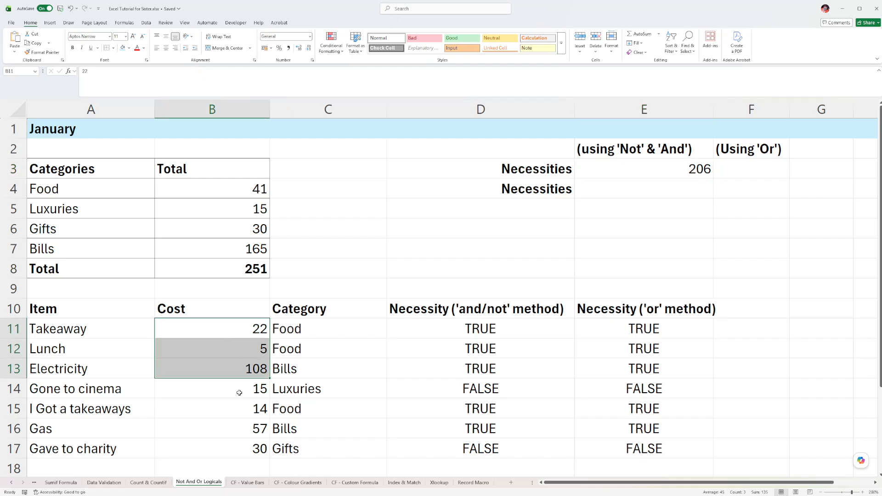
drag(243, 411, 239, 428)
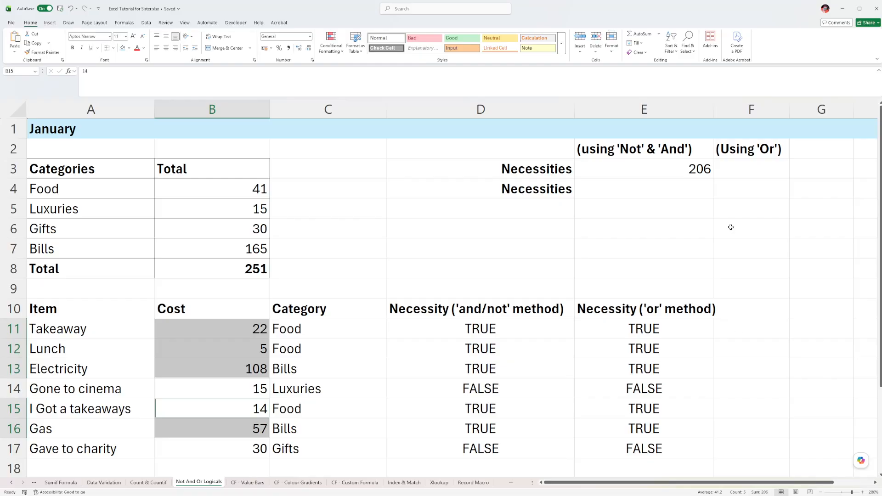
click(675, 166)
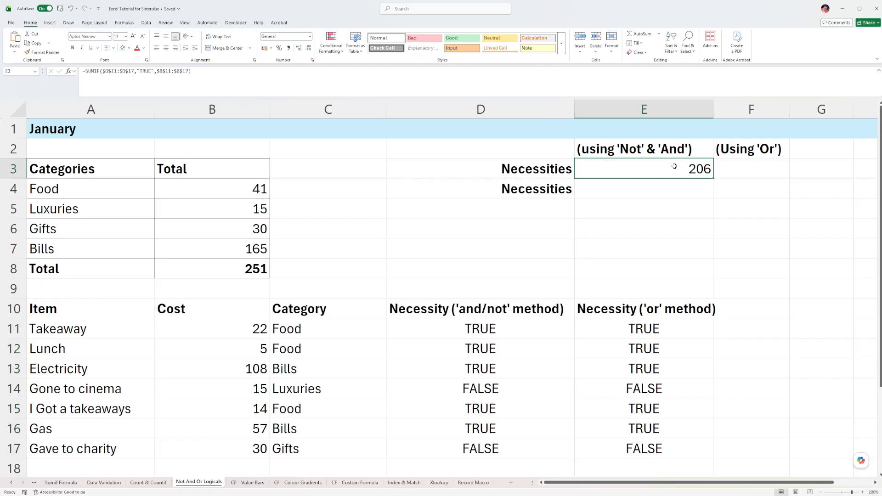
Copy E3's SUMIF formula text into F3 and change its criteria range to $E$11:$E$17 for the 'or' method.
click(754, 171)
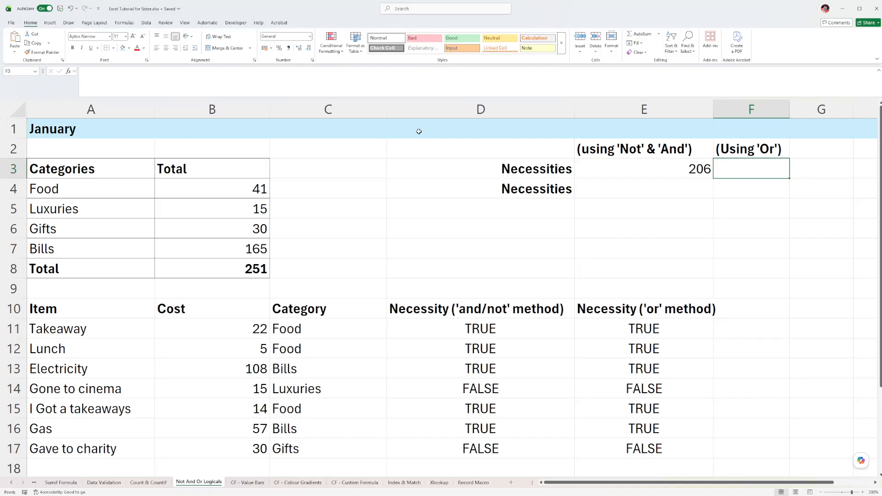
double_click(622, 167)
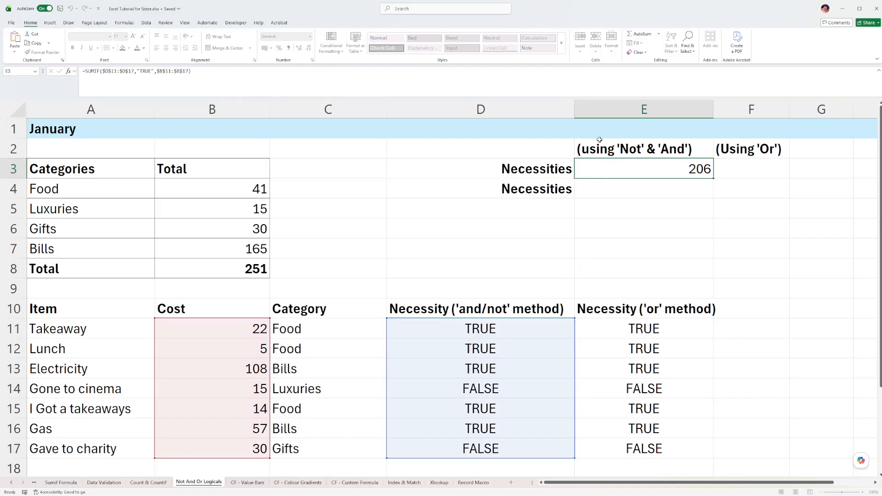
key(Escape)
double_click(736, 167)
text(=SUMIF($D$11:$D$17,"TRUE",$B$11:$B$17))
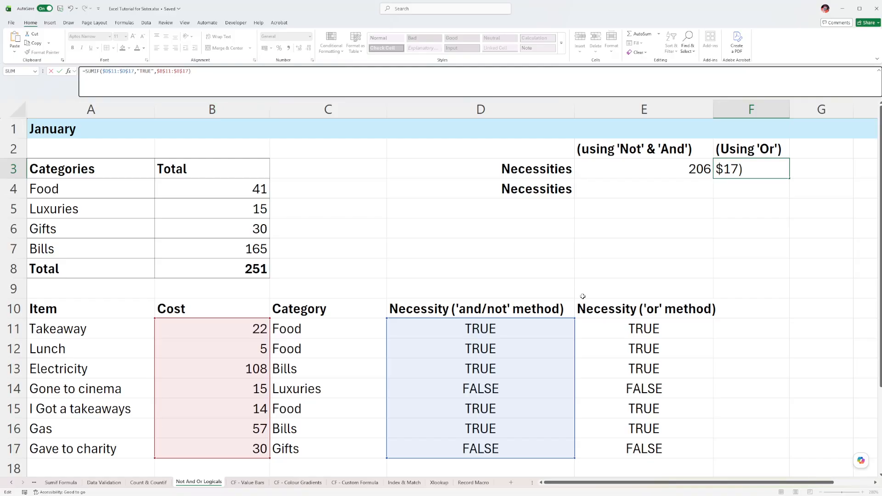
drag(496, 323, 621, 327)
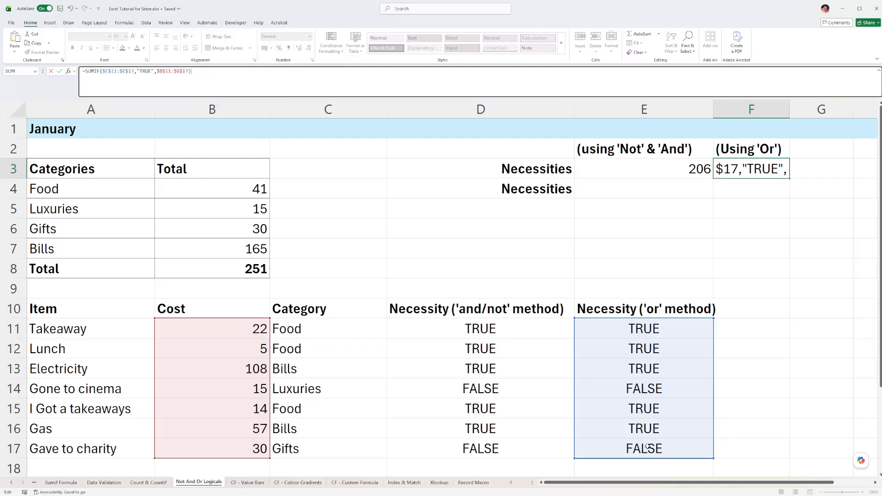
key(Return)
click(742, 171)
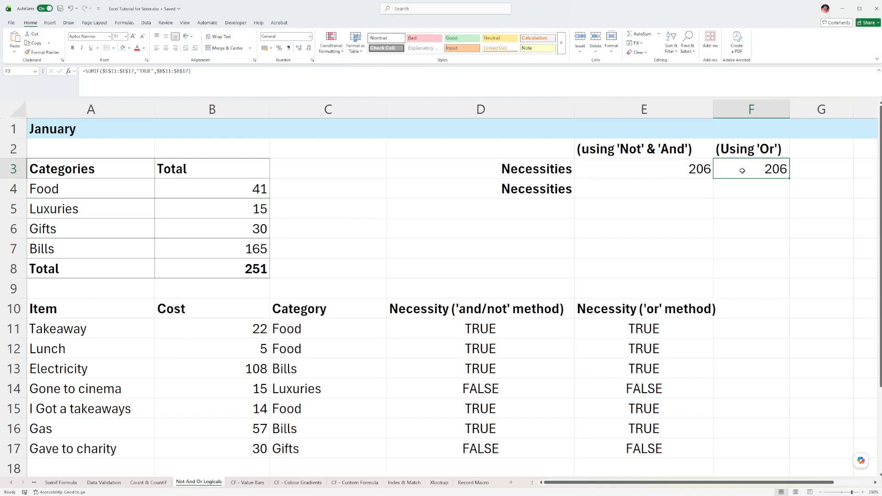
Move the criteria range of F3's SUMIF formula back to $D$11:$D$17.
click(190, 87)
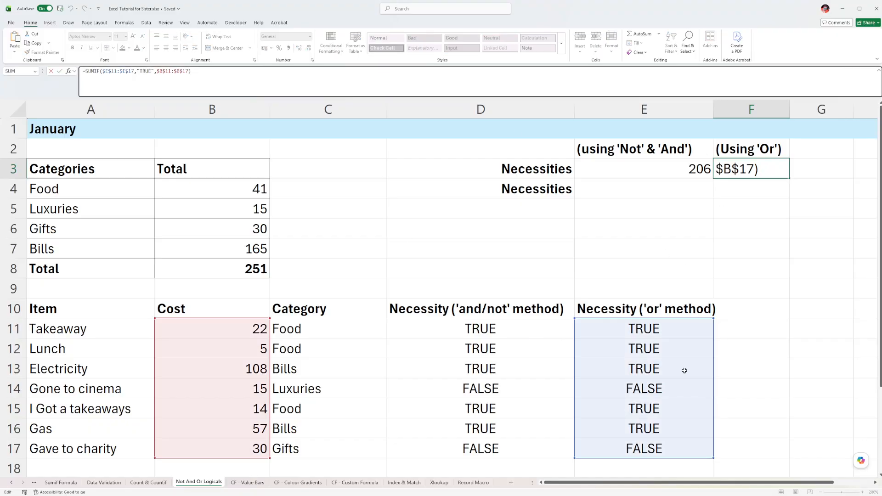
click(650, 316)
click(729, 168)
click(338, 85)
drag(630, 318, 460, 323)
key(Return)
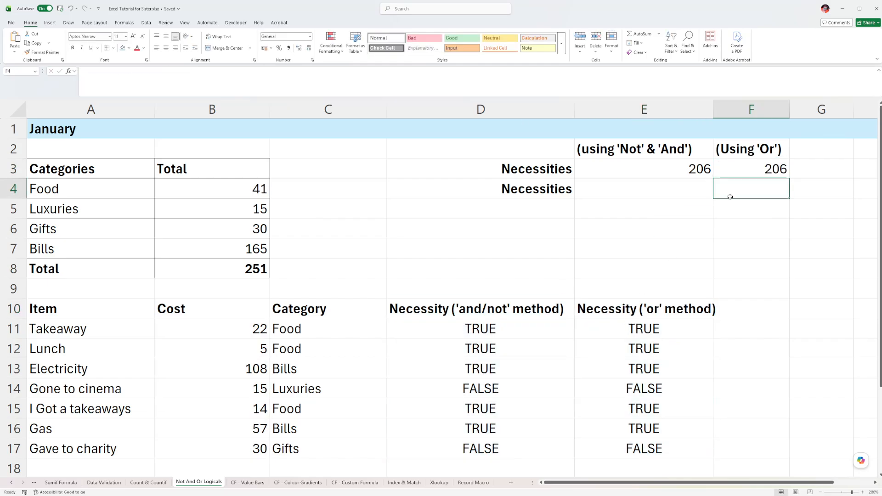
Shift the criteria range of F3's SUMIF formula from the 'and/not' column to $E$11:$E$17.
click(740, 171)
click(322, 89)
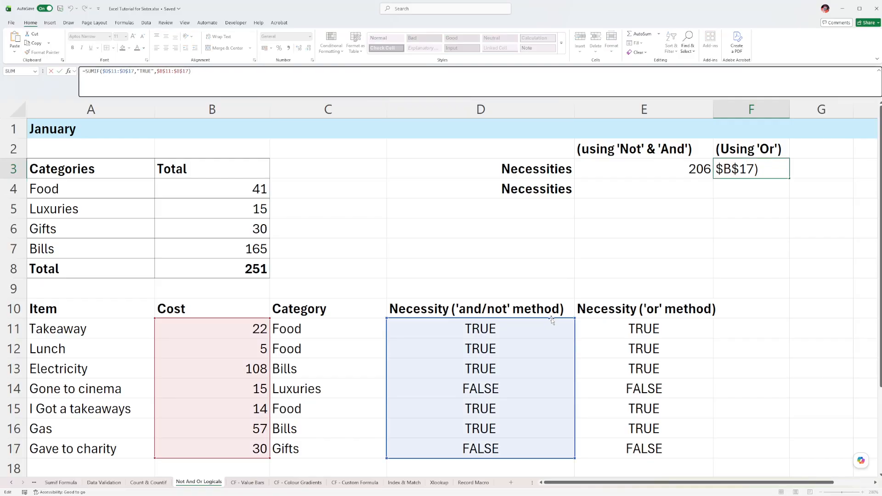
drag(545, 320, 707, 320)
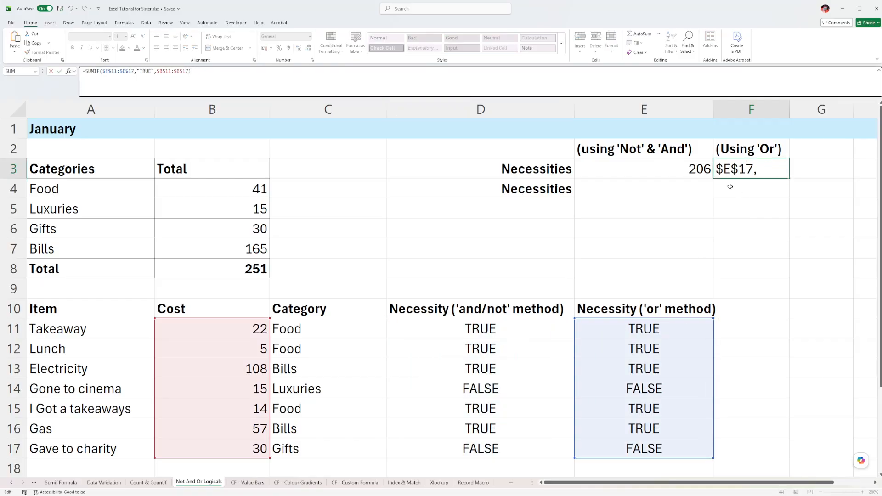
key(Return)
click(768, 165)
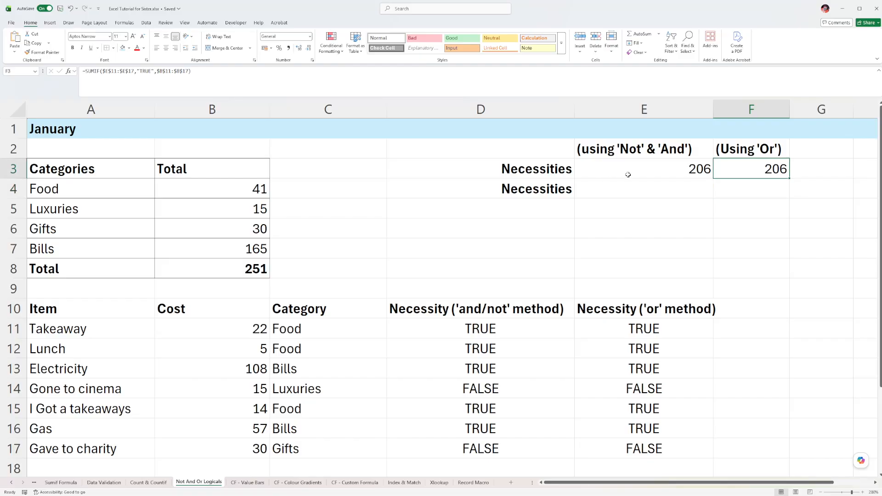
click(675, 191)
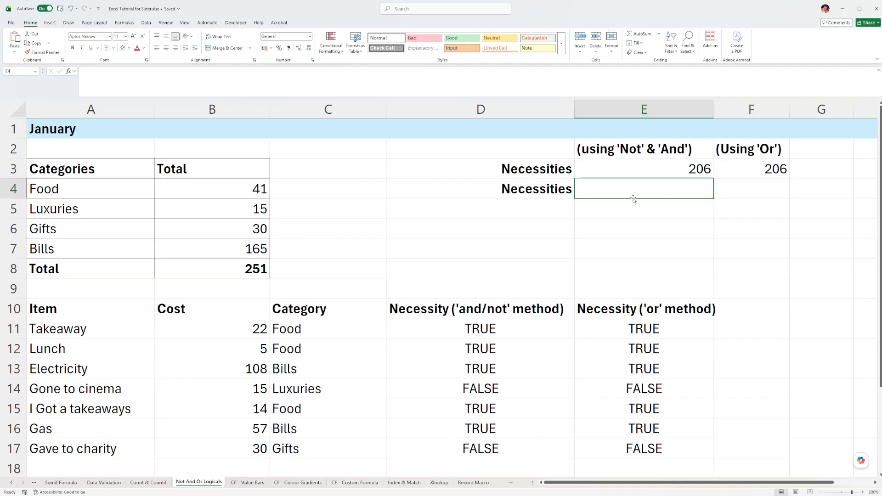
Start a SUMIFS formula in E4 with the absolute cost range $B$11:$B$17 as its sum range.
drag(471, 306, 644, 450)
click(625, 182)
text(=sumif)
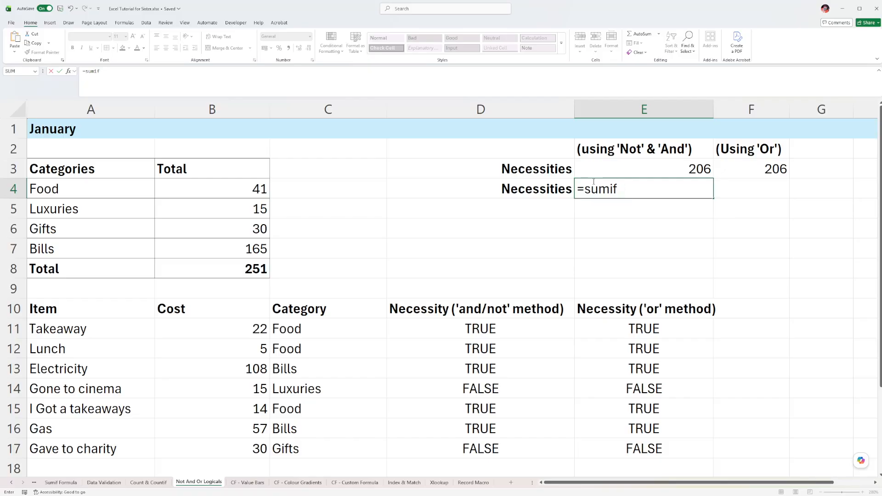
text(ss())
click(618, 189)
key(Delete)
text(s)
drag(214, 330, 208, 442)
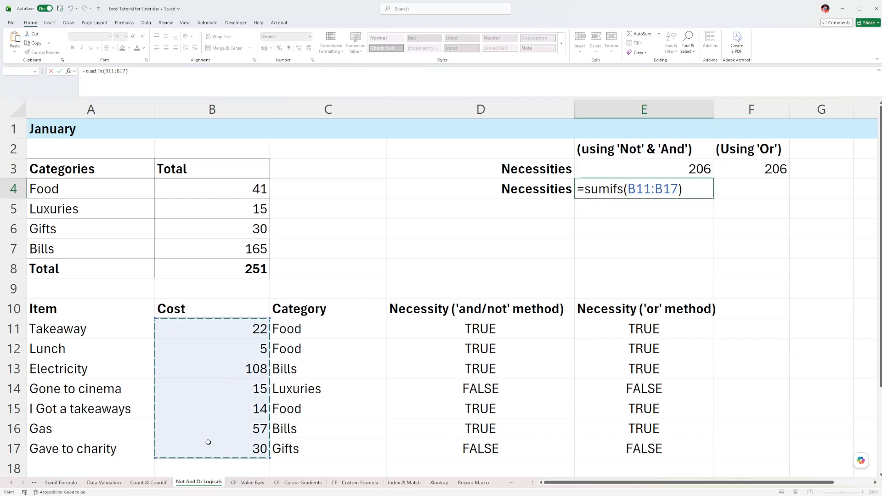
key(F4)
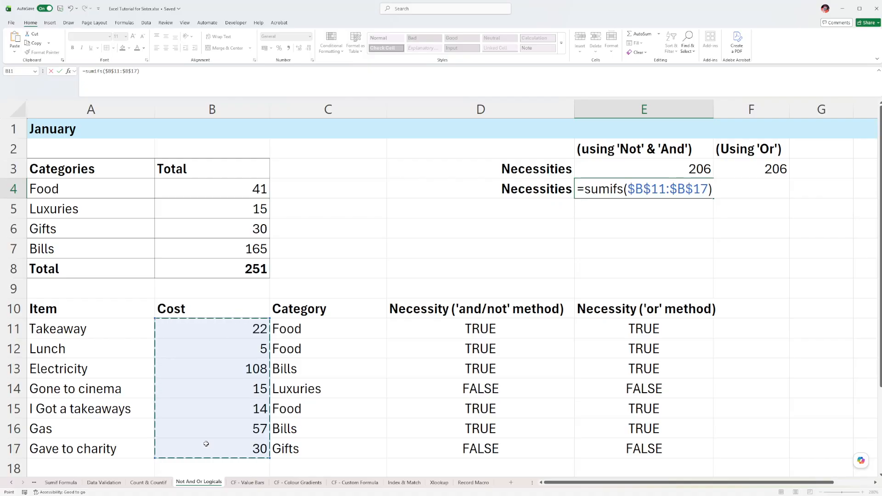
Add the absolute category range $C$11:$C$17 as the first criteria range of E4's SUMIFS formula.
click(709, 190)
text(,)
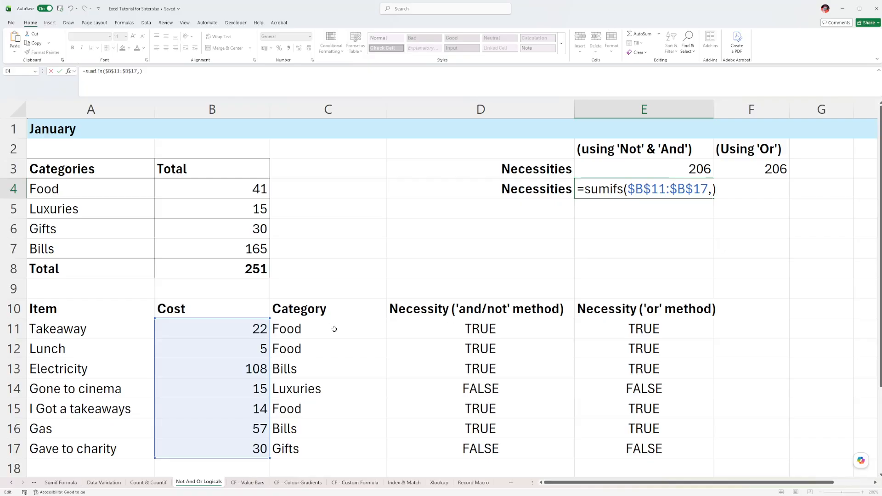
drag(302, 329, 303, 444)
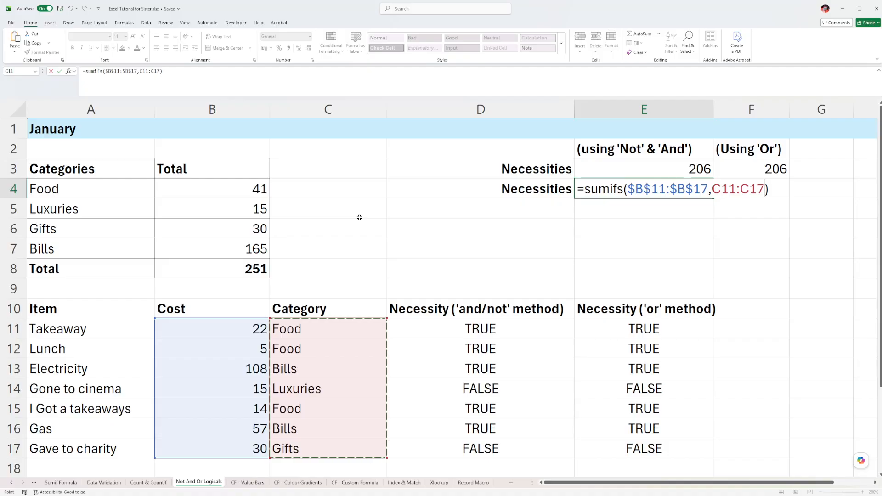
key(F4)
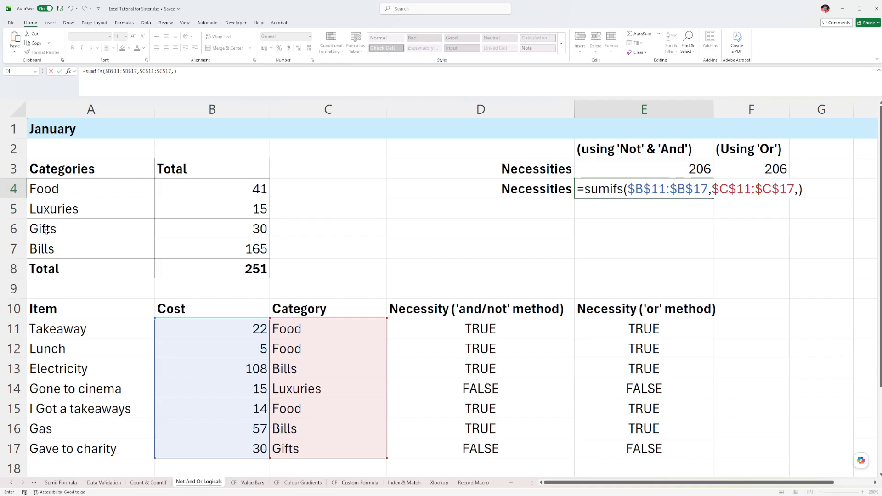
click(70, 211)
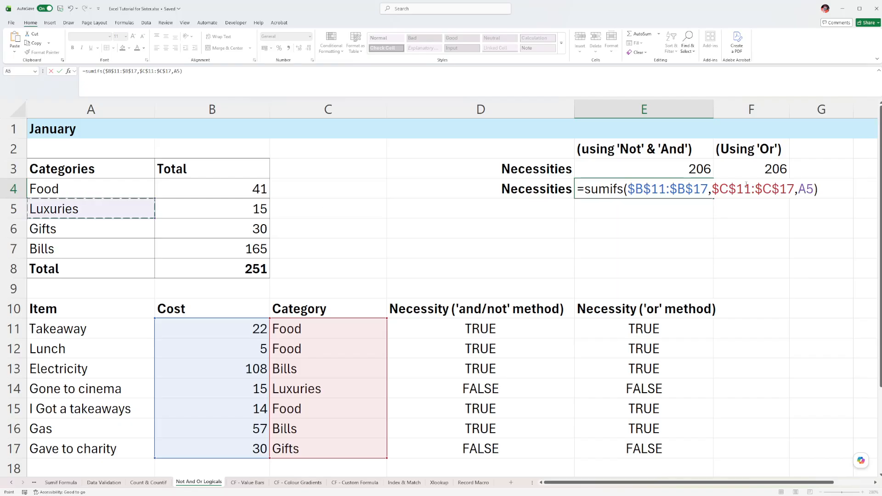
key(BackSpace)
key(BackSpace)
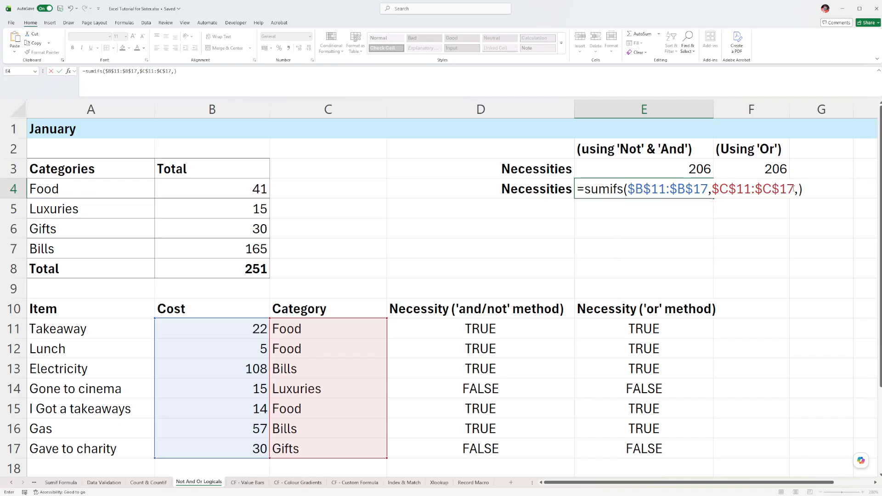
Set the first criterion of E4's SUMIFS formula to NOT(A5), referring to the Luxuries category.
text(not())
key(Left)
click(64, 213)
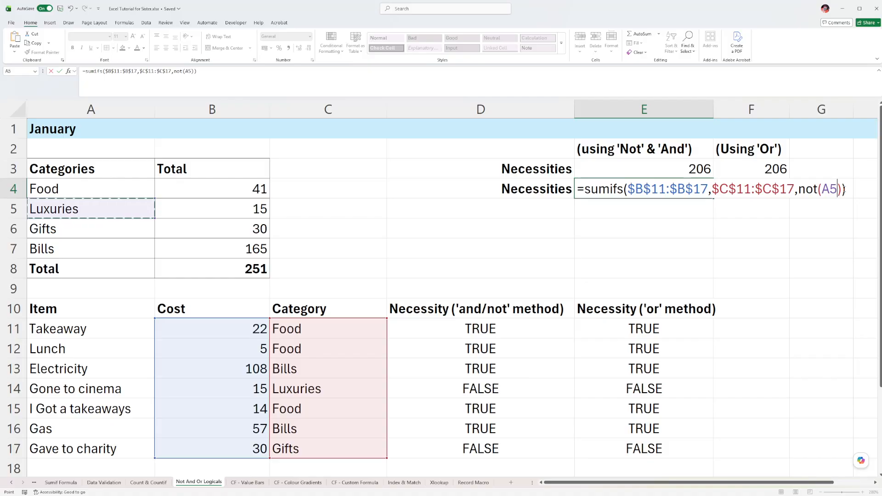
click(807, 189)
Add the category range $C$11:$C$17 again as the second criteria range of E4's SUMIFS formula.
click(841, 188)
text(,)
drag(319, 334, 310, 451)
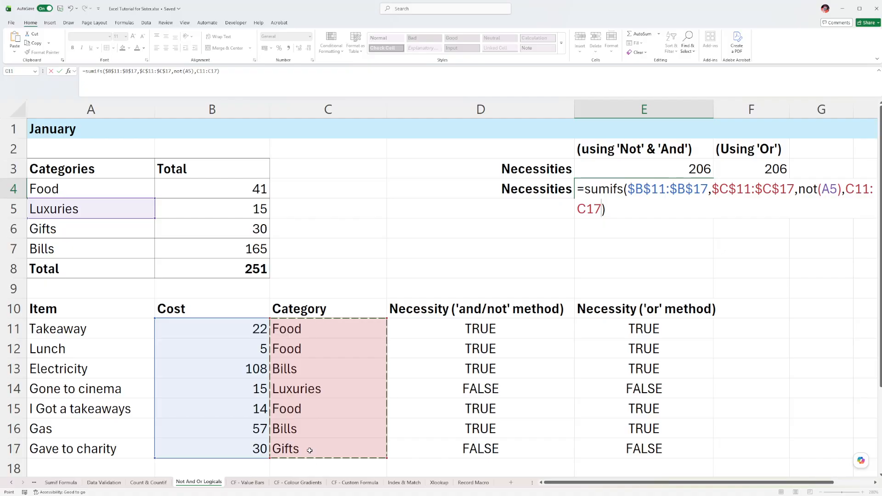
key(F4)
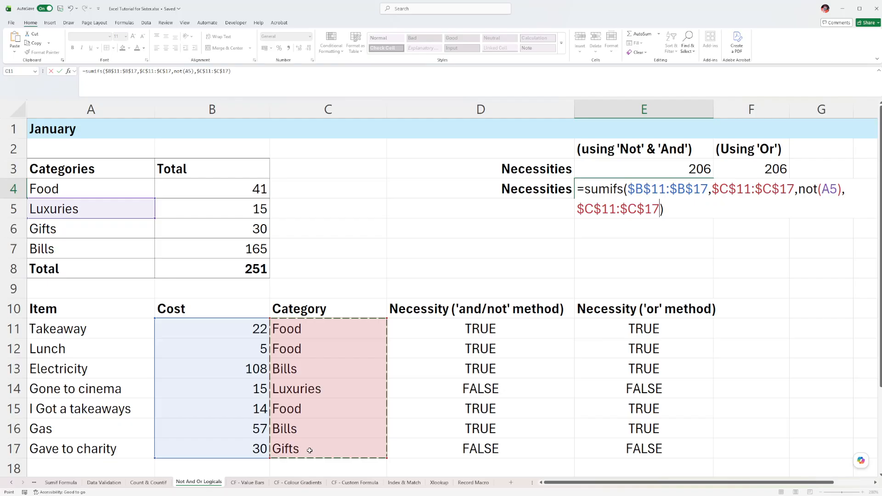
text(,)
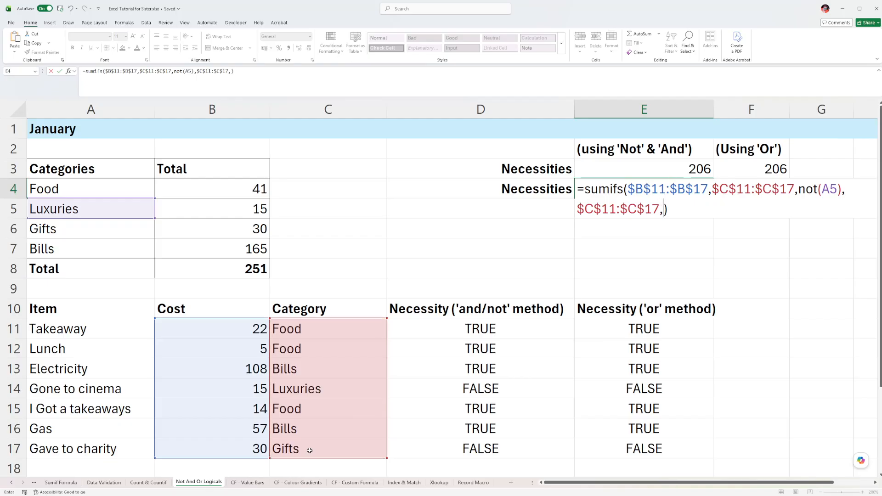
text(not())
Set the second criterion to NOT(A6), referring to the Gifts category, and enter E4's formula.
key(Left)
click(49, 229)
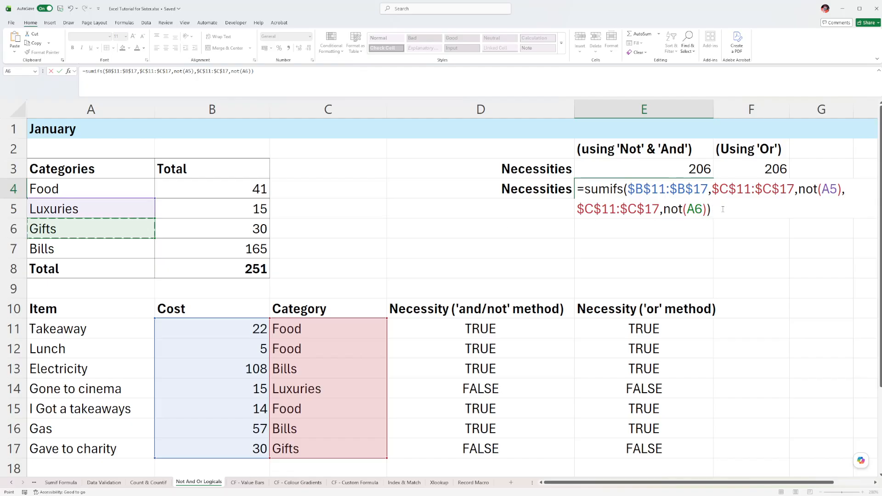
key(Return)
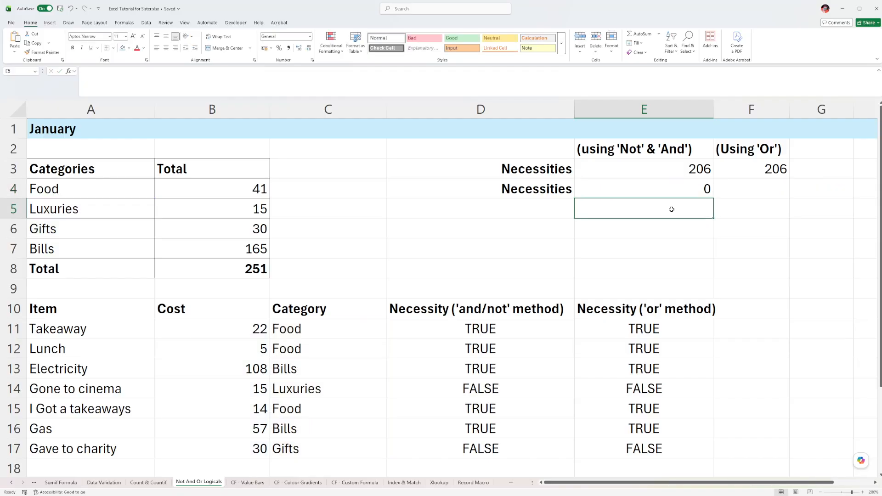
Replace the NOT(A5) criterion in E4's SUMIFS formula with "<>"&A5.
key(Up)
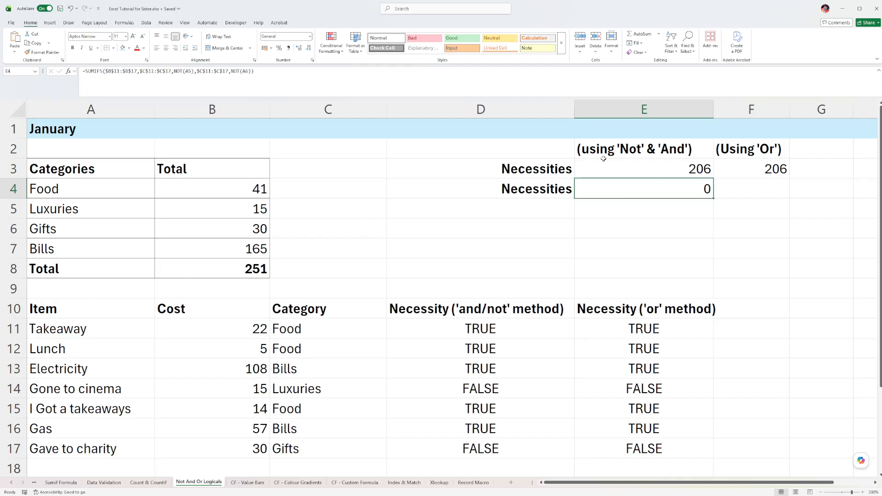
click(177, 71)
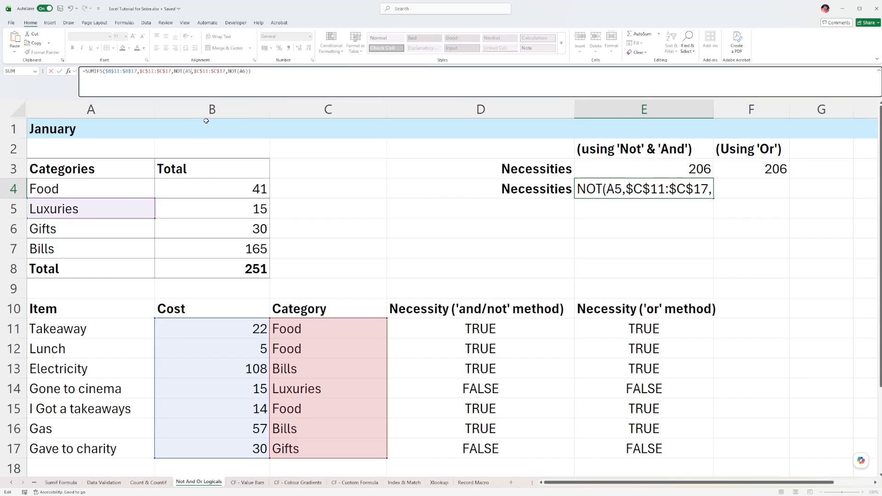
key(Delete)
key(BackSpace)
key(BackSpace)
key(BackSpace)
key(BackSpace)
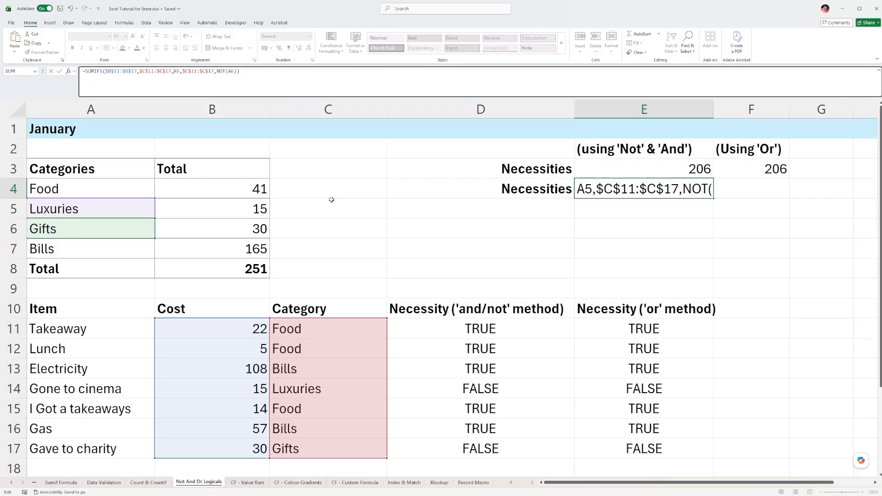
text("<>)
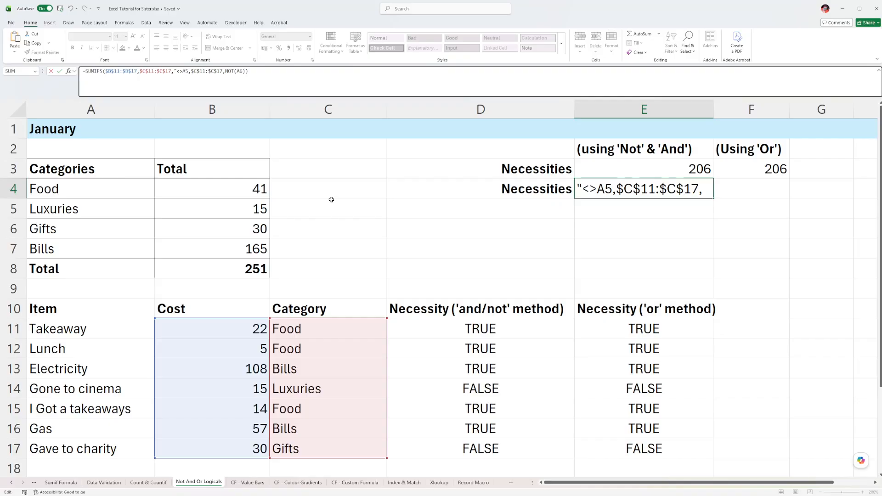
text(")
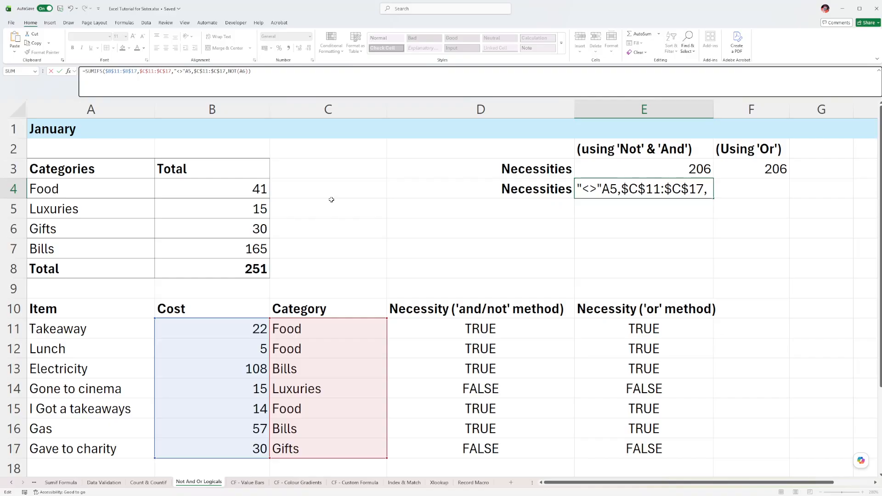
text(&)
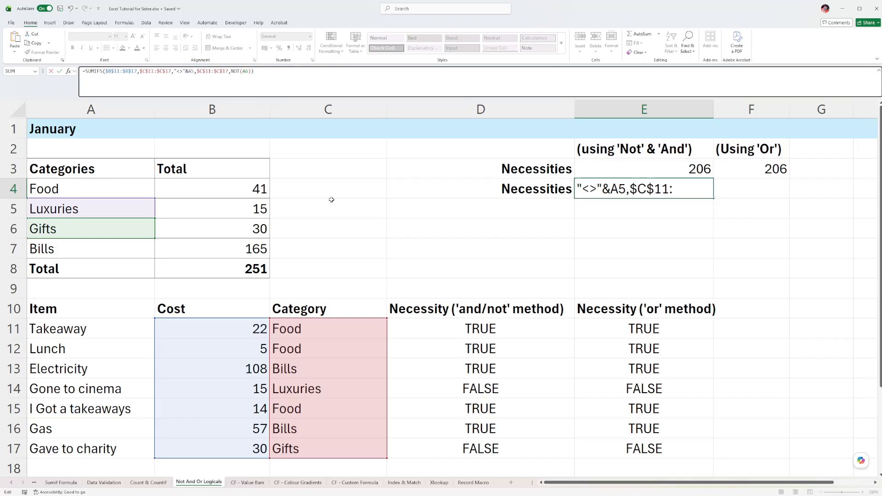
Replace the NOT(A6) criterion with "<>"&A6, reusing the copied operator text, and enter the corrected formula in E4.
drag(174, 71, 187, 71)
click(231, 71)
key(Delete)
key(Delete)
key(Delete)
key(Delete)
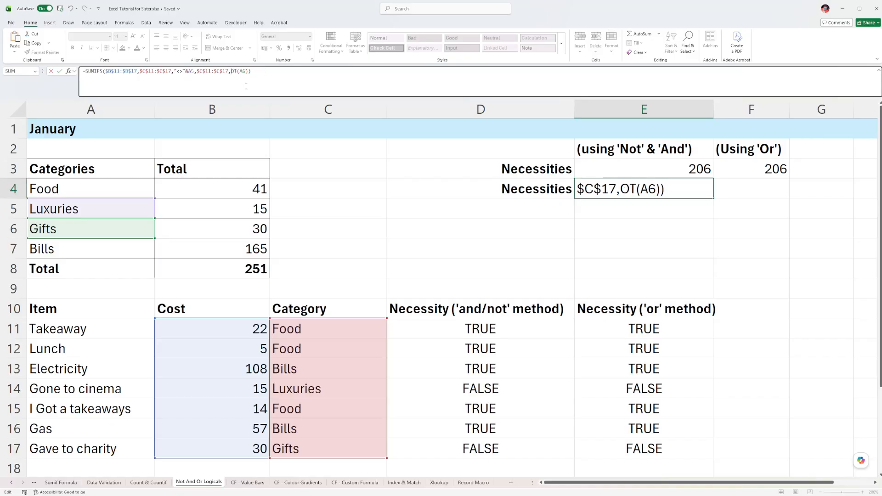
click(253, 78)
key(BackSpace)
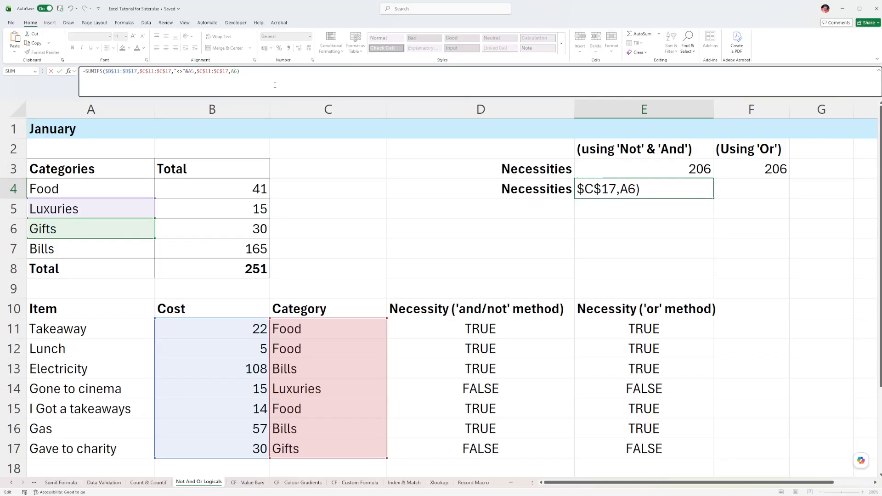
click(231, 72)
text("<>"&)
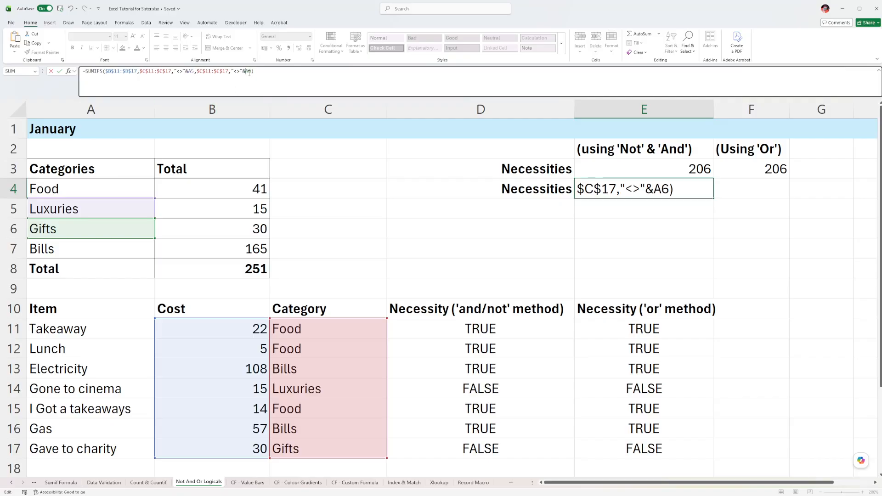
key(Return)
click(646, 190)
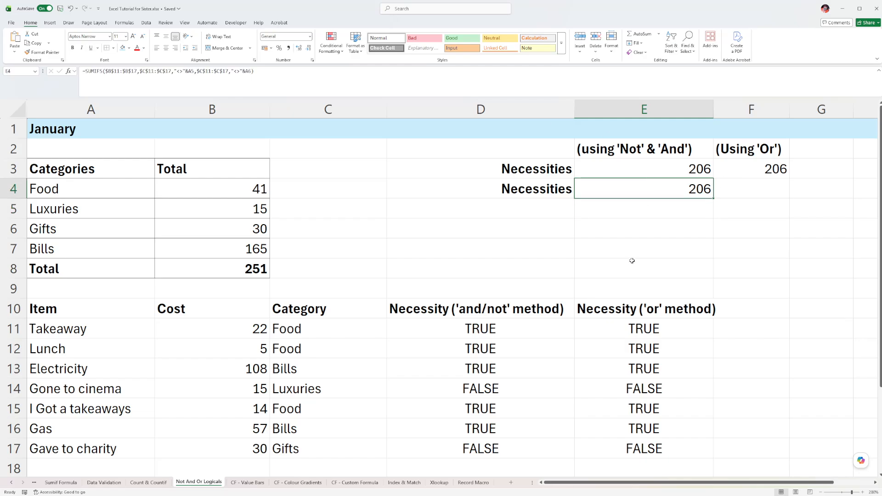
click(626, 147)
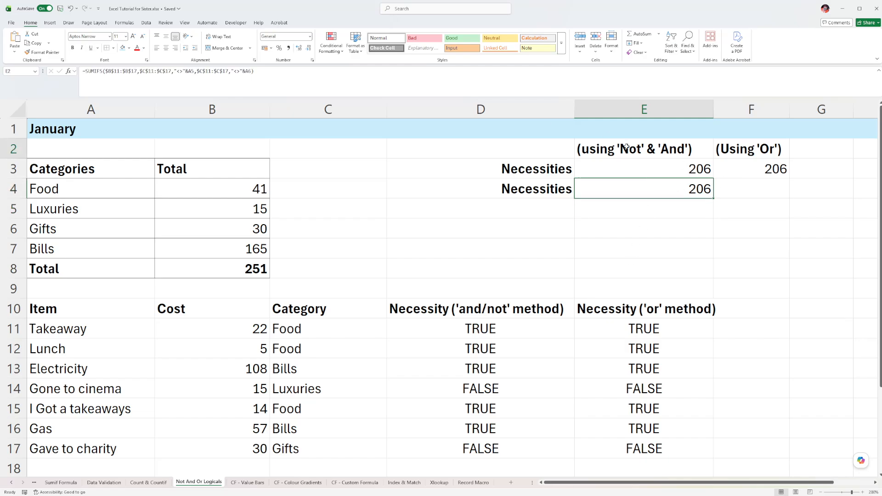
click(629, 185)
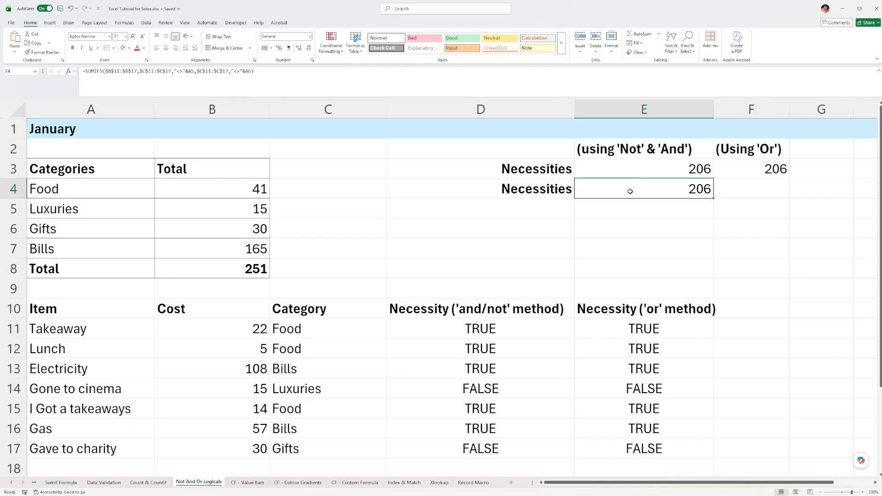
Start a SUMIFS formula in F4 with the absolute cost range $B$11:$B$17 as its sum range.
click(776, 188)
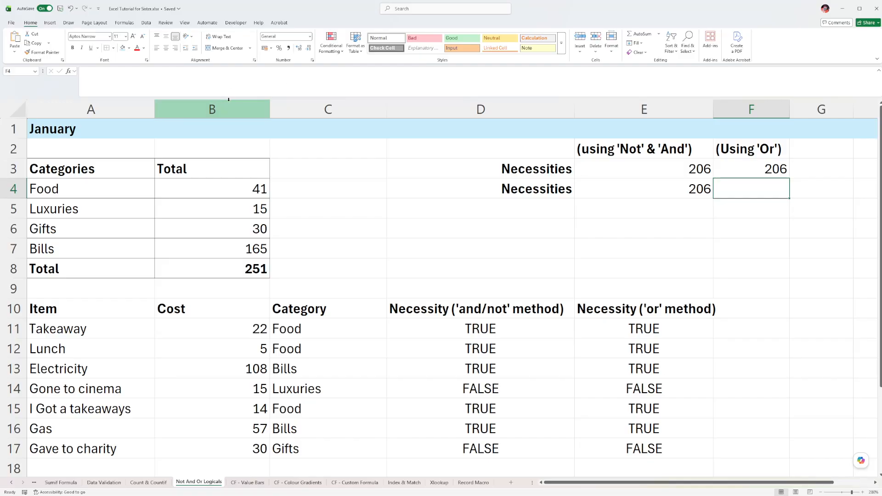
text(=sumifs())
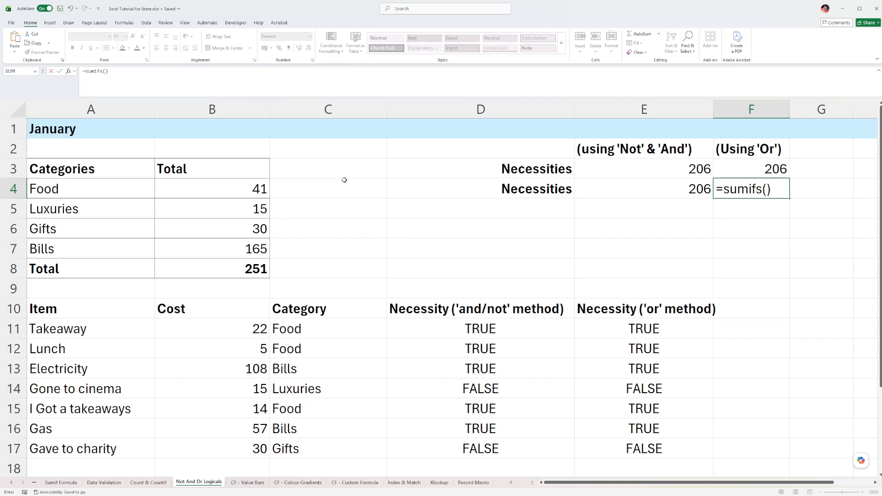
click(766, 188)
drag(196, 330, 224, 442)
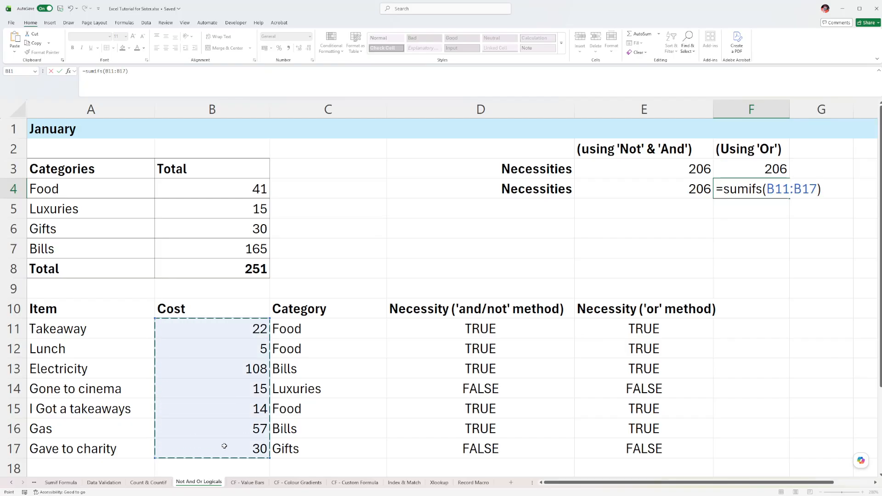
key(F4)
text(,)
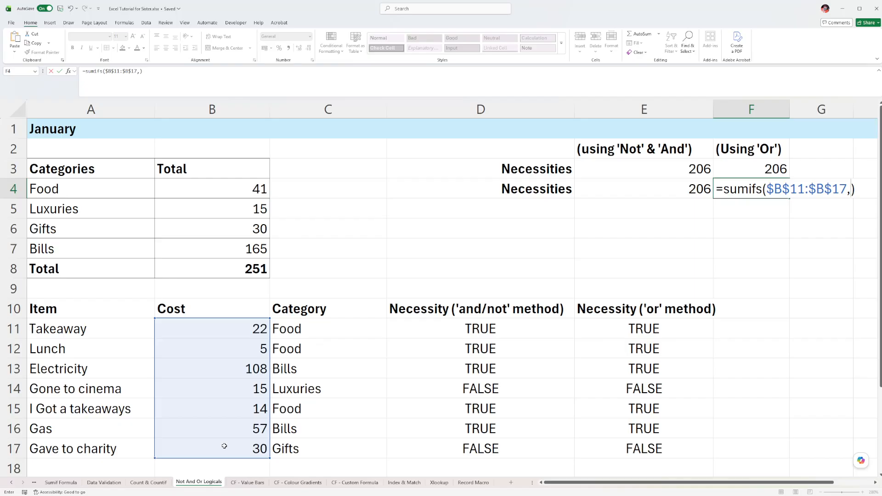
Add the criteria range $C$11:$C$17 with the Food category $A$4 as its criterion to F4's SUMIFS formula.
drag(308, 326, 300, 444)
key(F4)
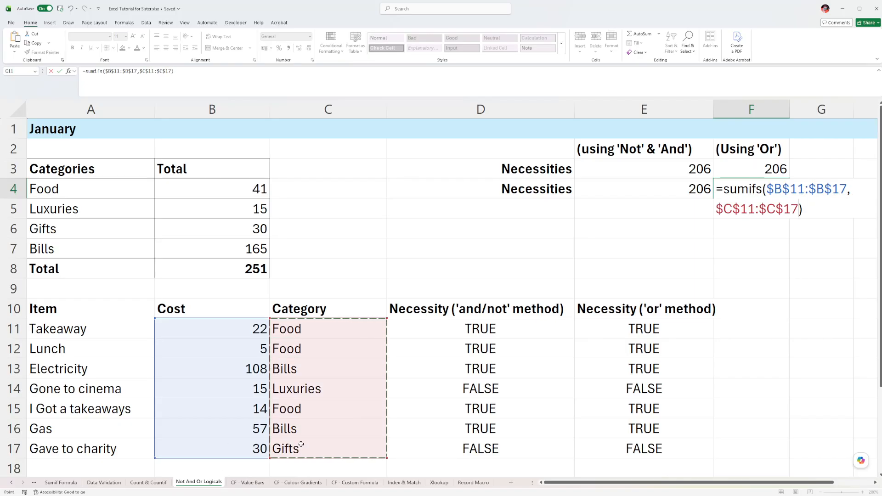
text(,)
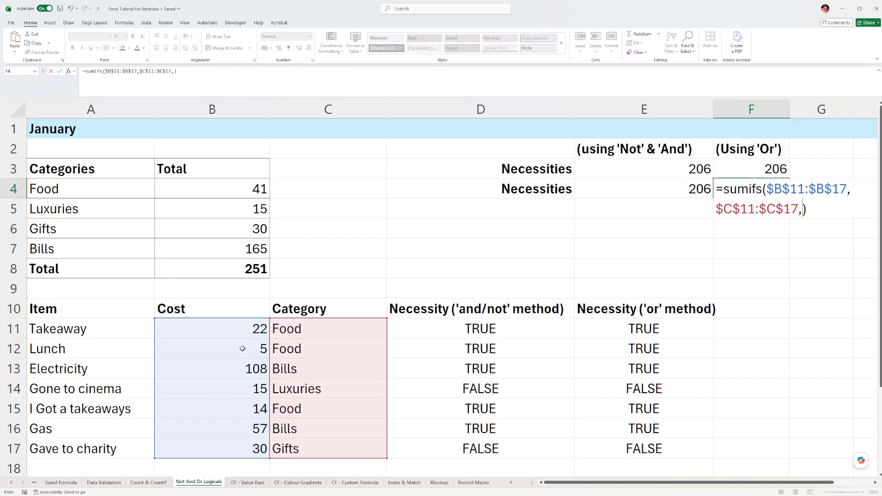
click(73, 187)
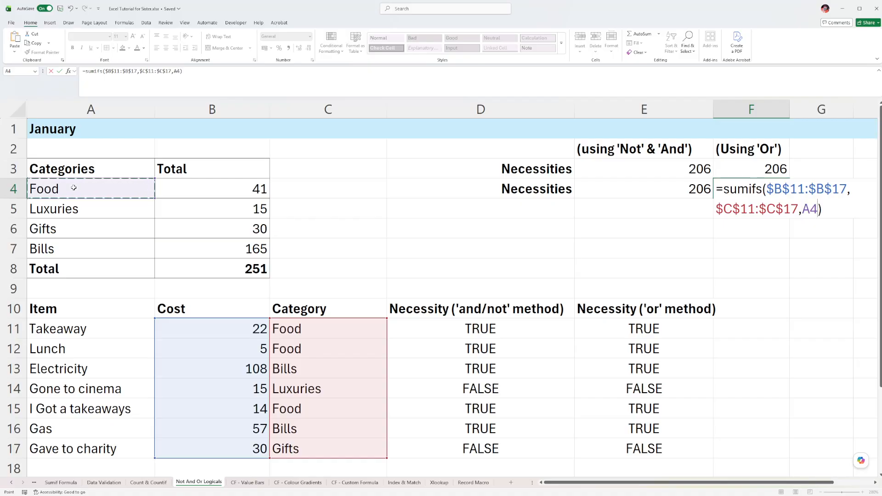
key(F4)
Try adding the range C11:C17 with the Bills category A7 as a second SUMIFS criterion in F4, and enter the formula.
text(,)
drag(320, 329, 312, 449)
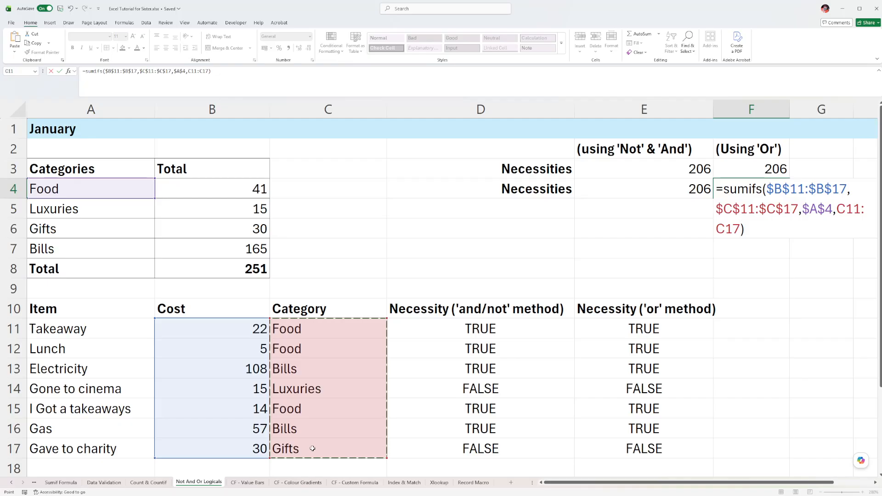
text(,)
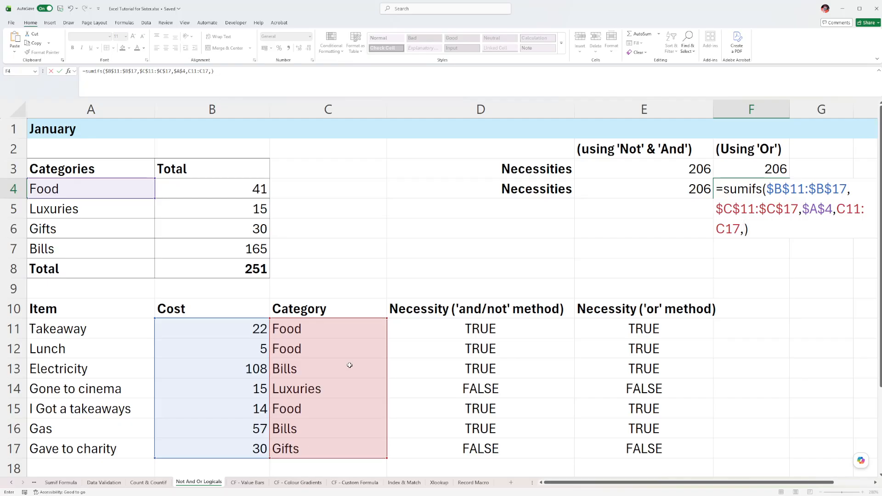
click(55, 249)
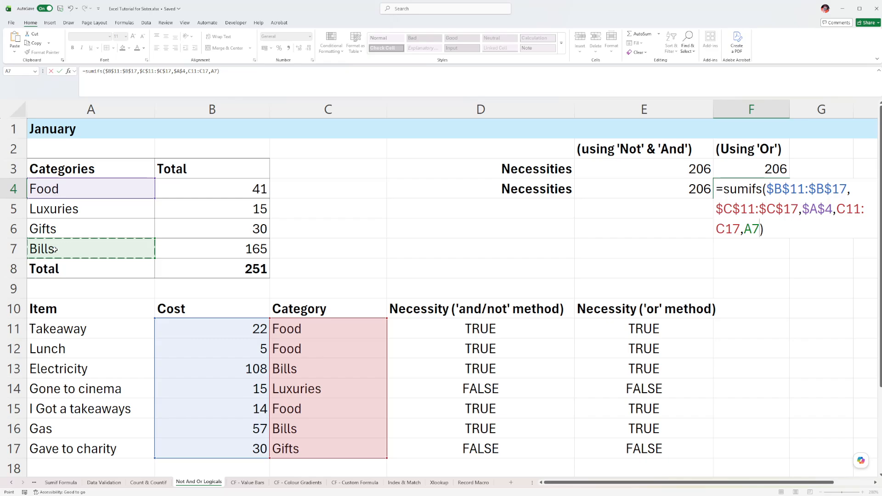
key(Return)
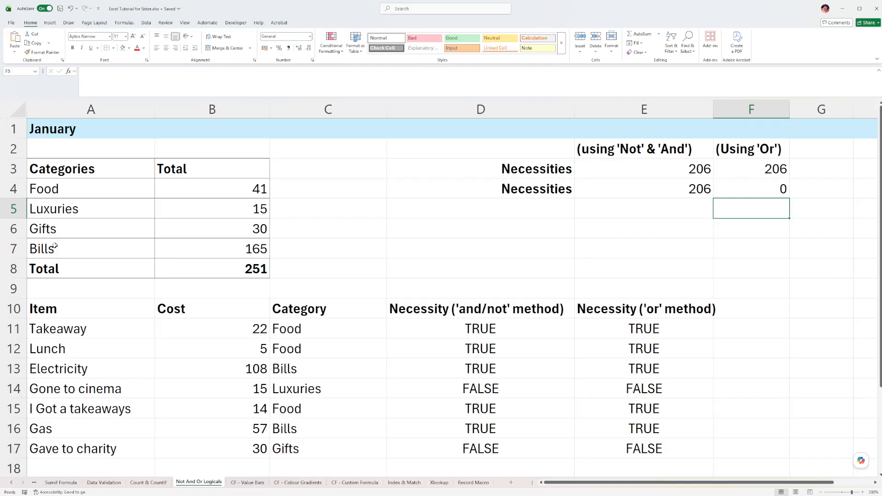
Examine the SUMIFS function and its arguments in F4 against the entries in the Category column.
key(Up)
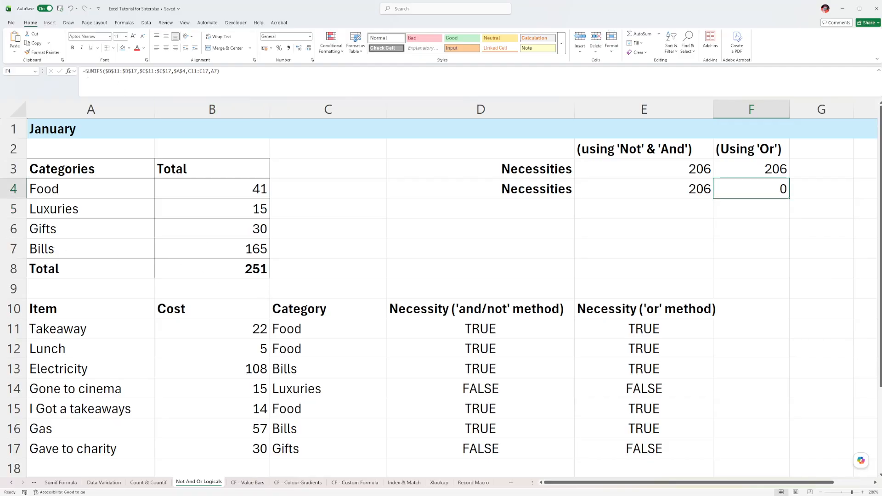
click(93, 73)
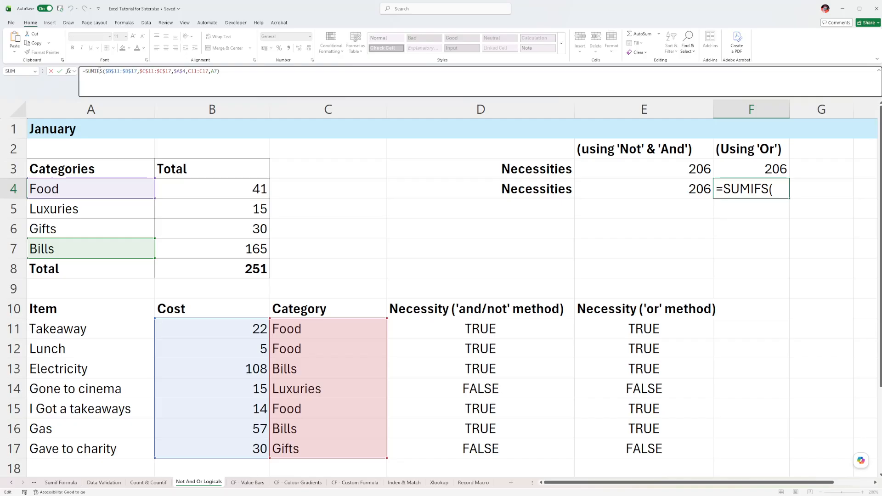
drag(100, 71, 103, 71)
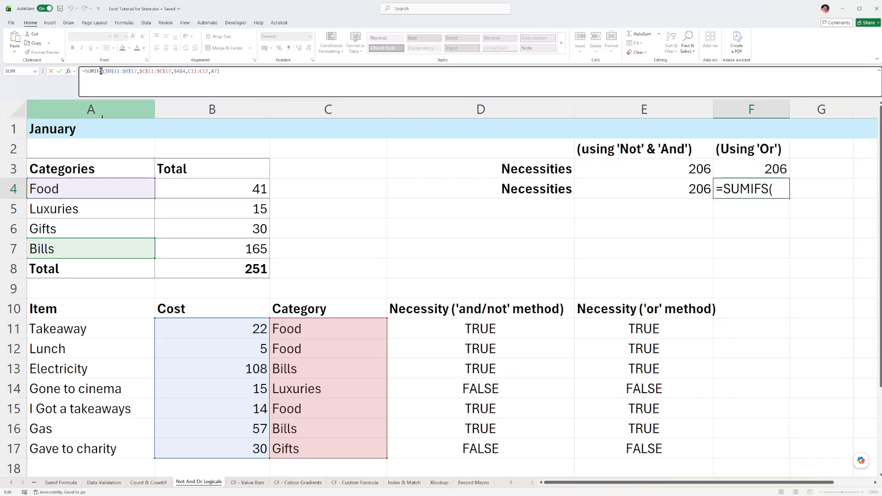
key(ctrl+Return)
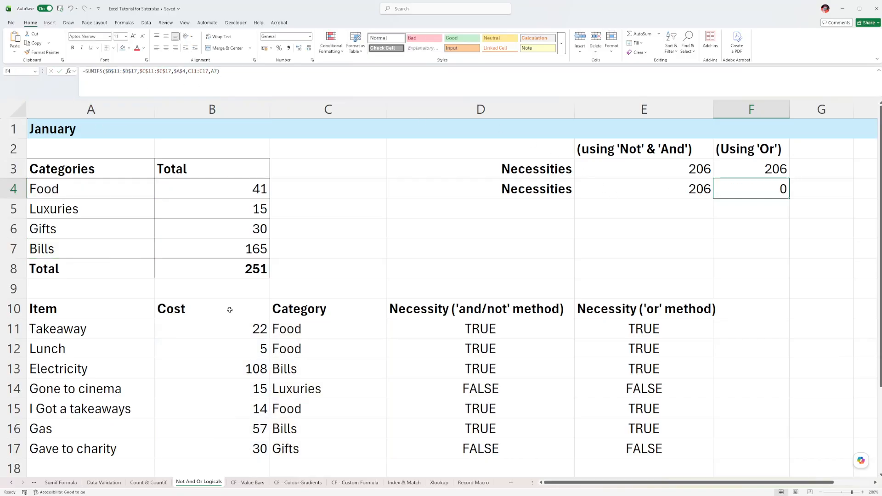
click(308, 332)
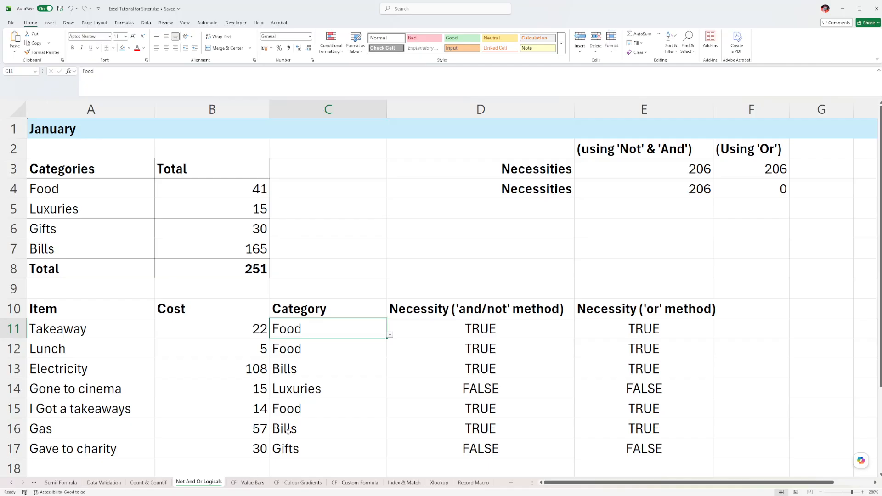
Replace F4's formula with a skeleton that adds two empty SUMIF functions, =sumif()+sumif().
click(755, 187)
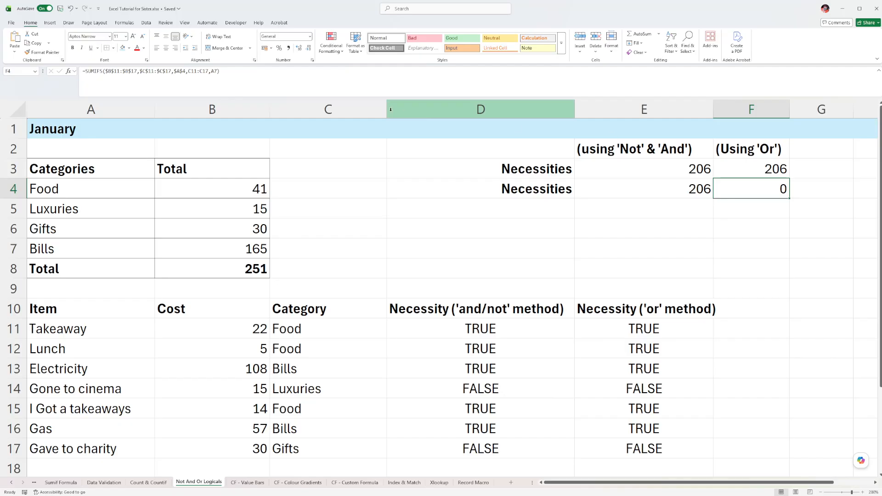
text(=)
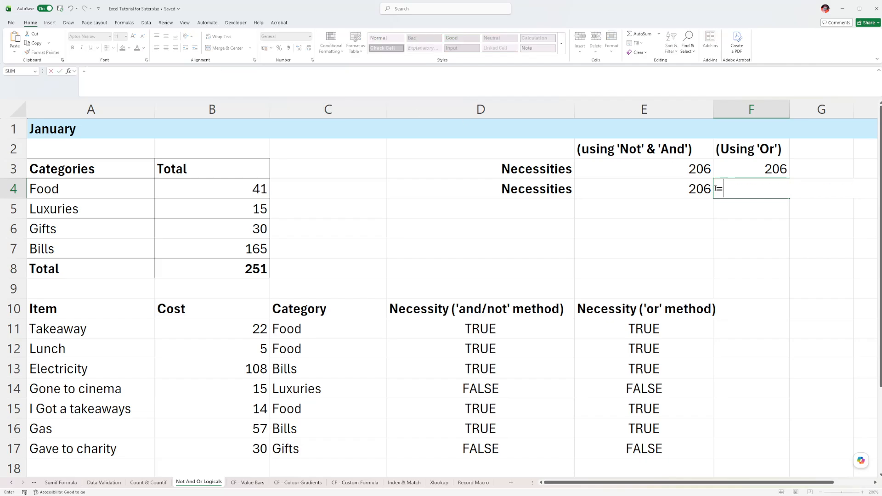
text(sumif()+sumi)
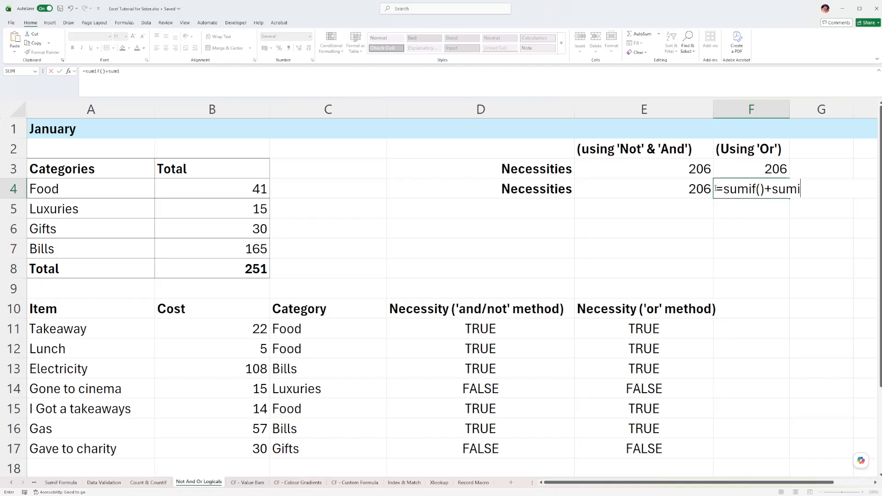
text(f())
Fill in the first SUMIF in F4 with range $C$11:$C$17, Food criterion $A$4 and sum range $B$11:$B$17.
drag(288, 327, 314, 453)
key(F4)
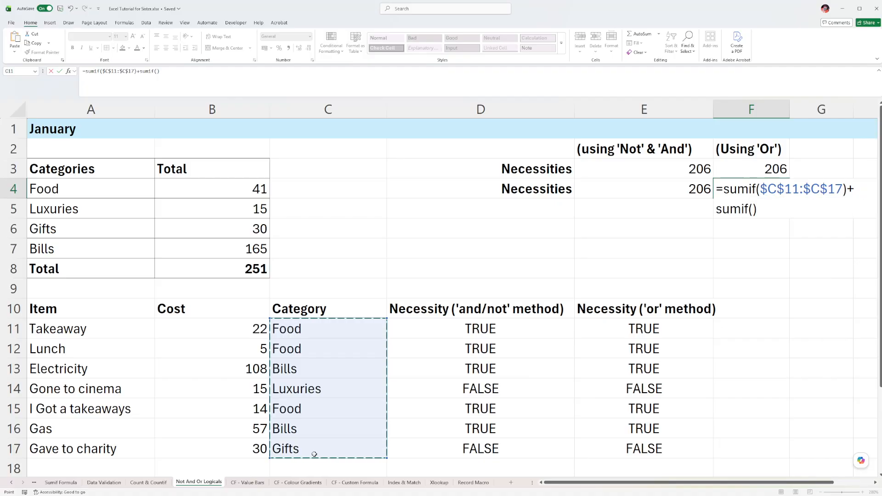
text(,)
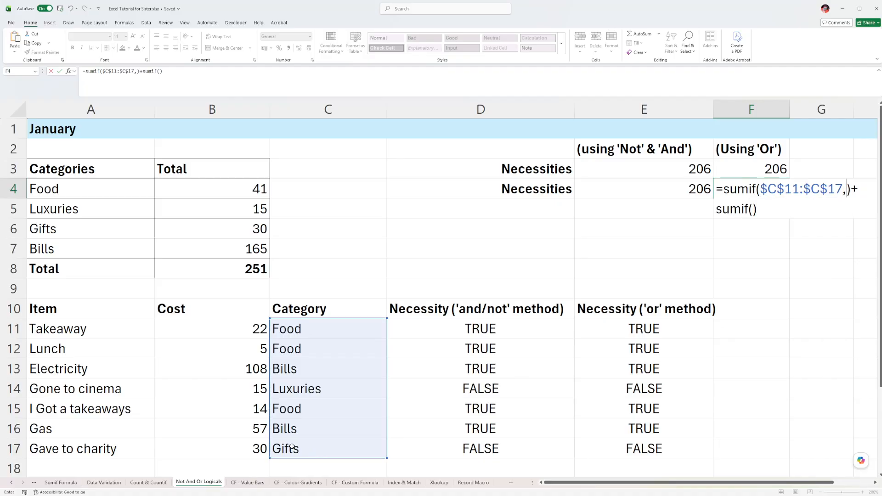
click(52, 190)
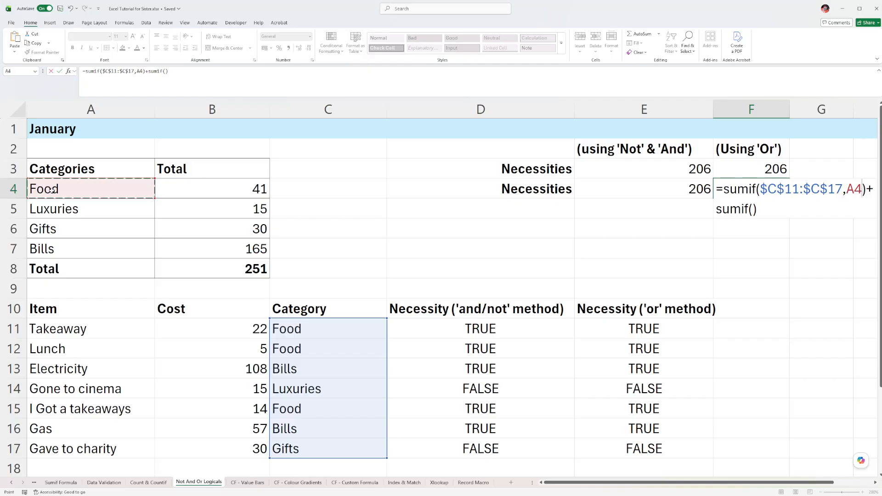
key(F4)
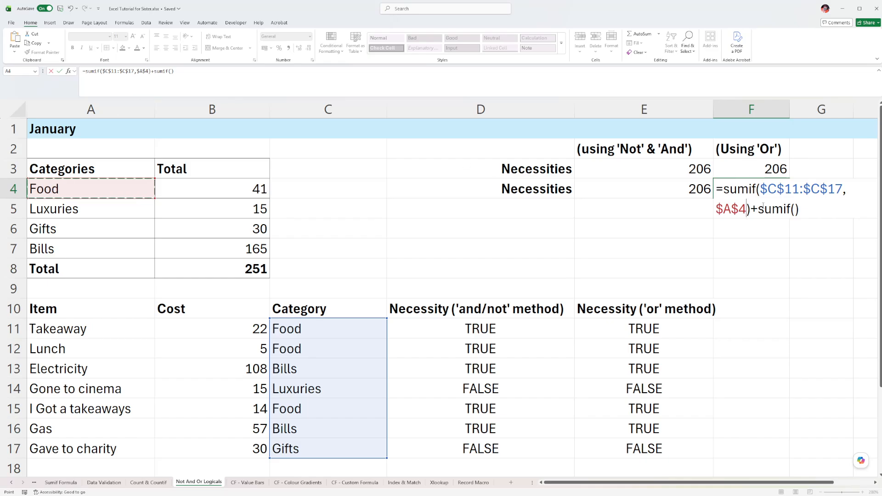
click(796, 210)
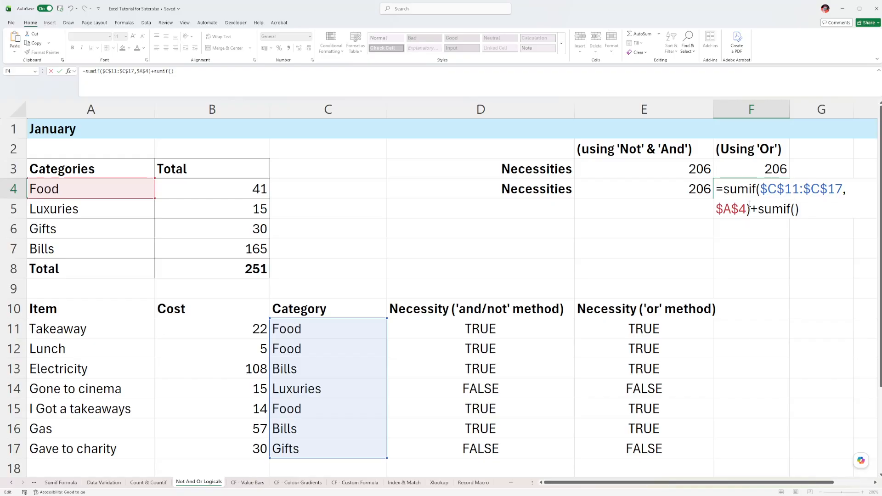
text(,)
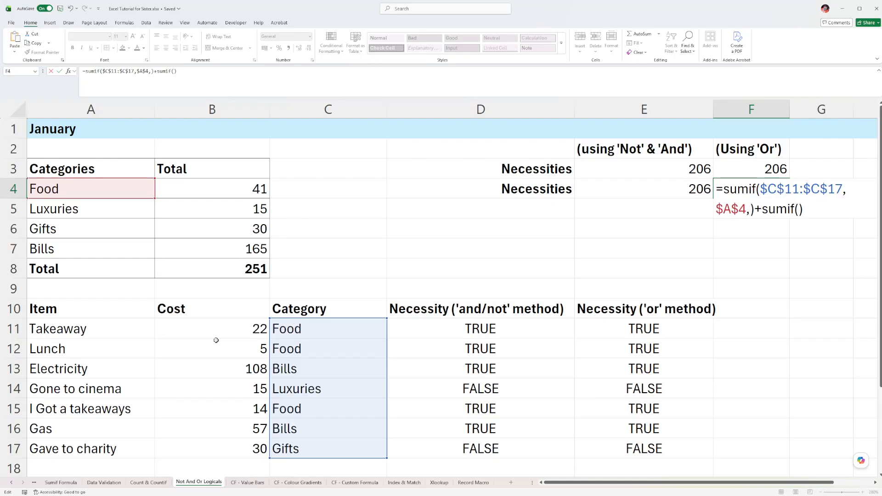
drag(218, 329, 239, 446)
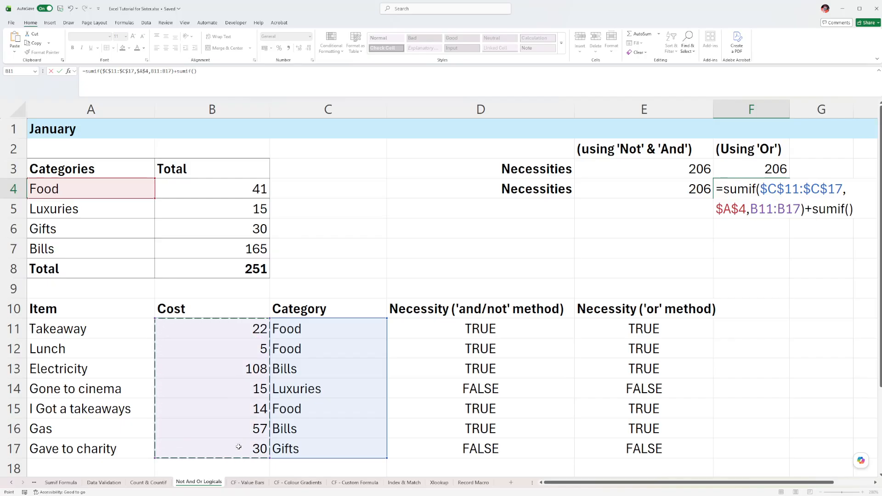
key(F4)
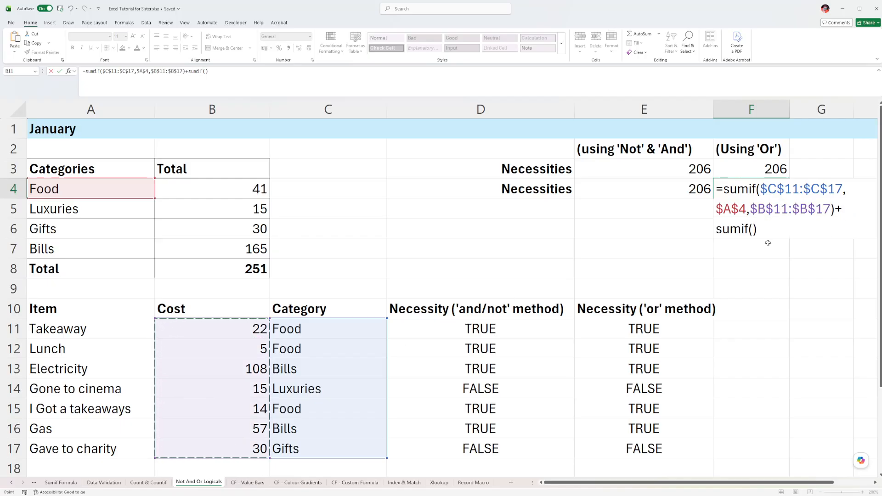
Fill in the second SUMIF with range $C$11:$C$17, Bills criterion $A$7 and sum range $B$11:$B$17, and enter F4's formula.
click(754, 229)
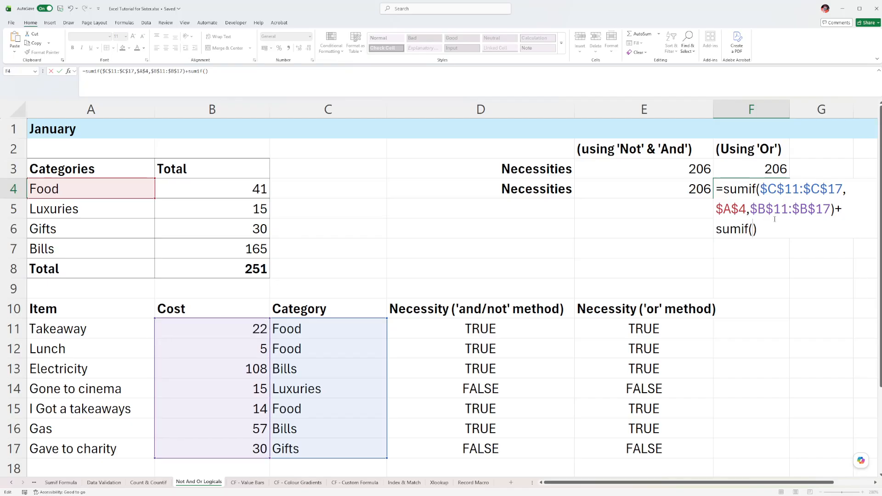
drag(327, 327, 308, 452)
key(F4)
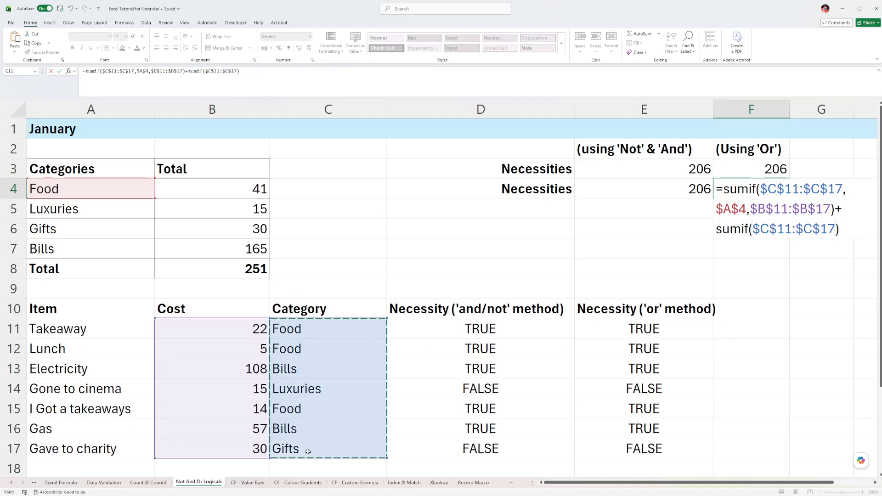
text(,)
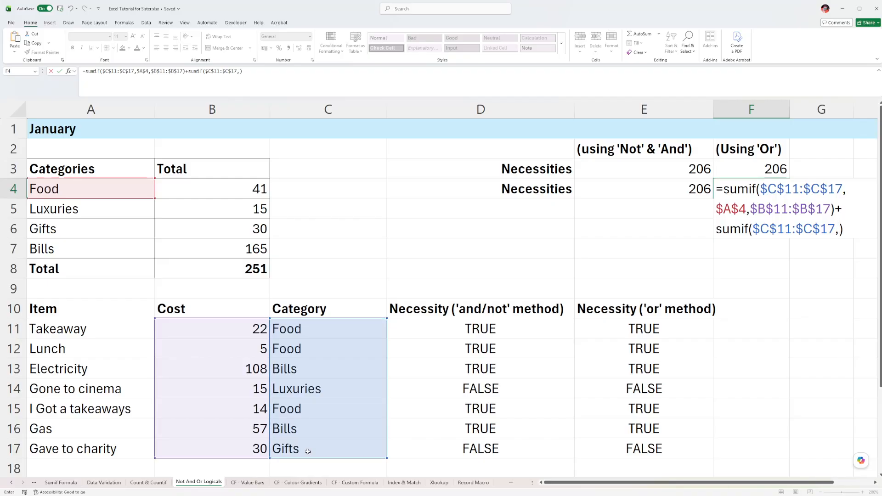
click(62, 249)
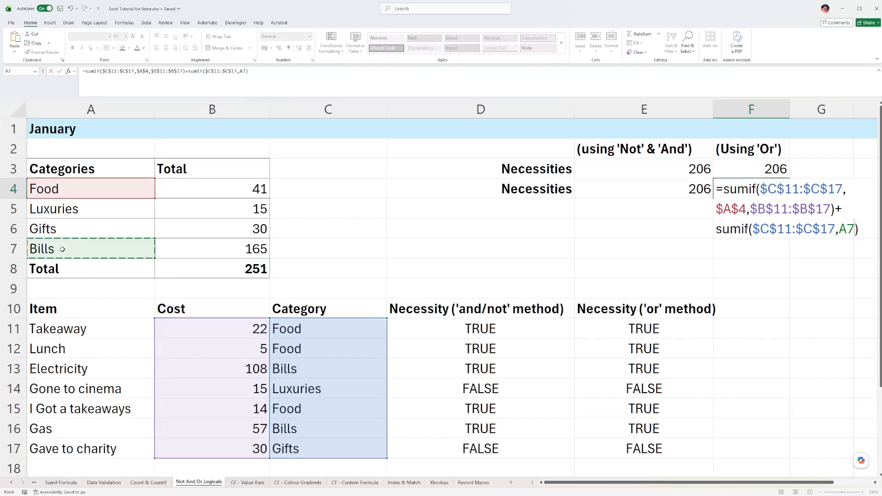
key(F4)
text(,)
drag(246, 324, 235, 449)
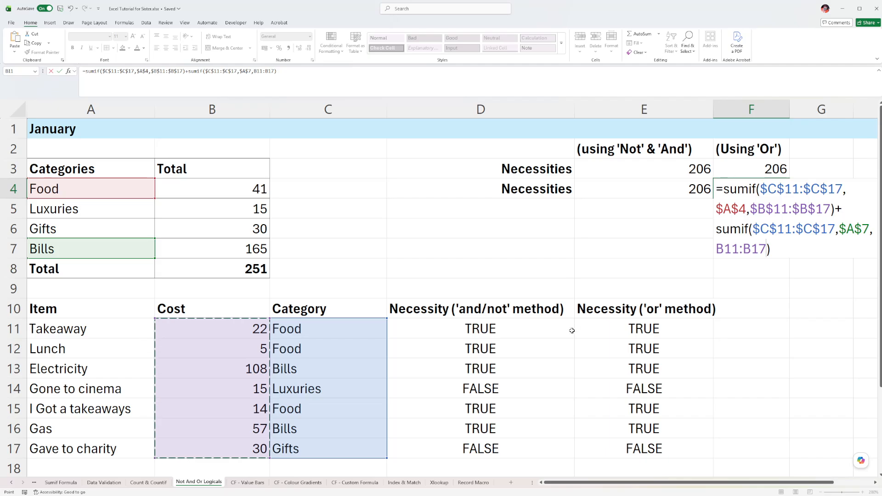
key(F4)
key(Return)
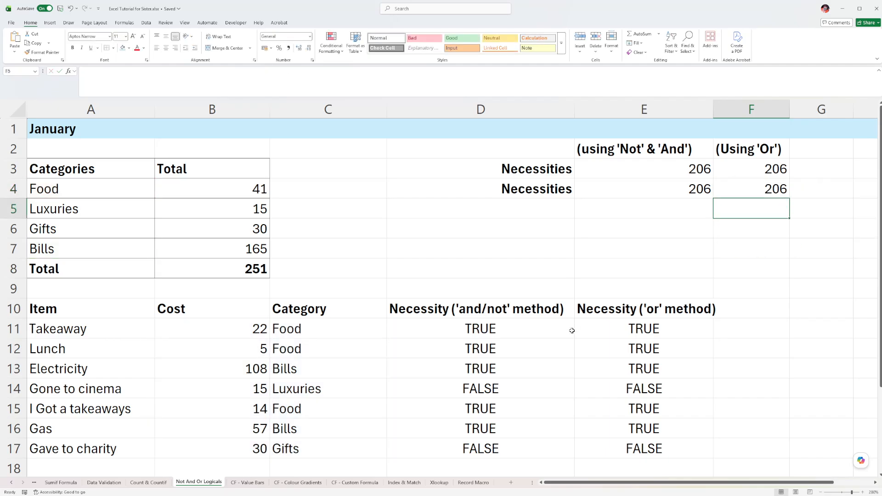
Extend the row label in D4 to read "Necessities Efficient".
key(Up)
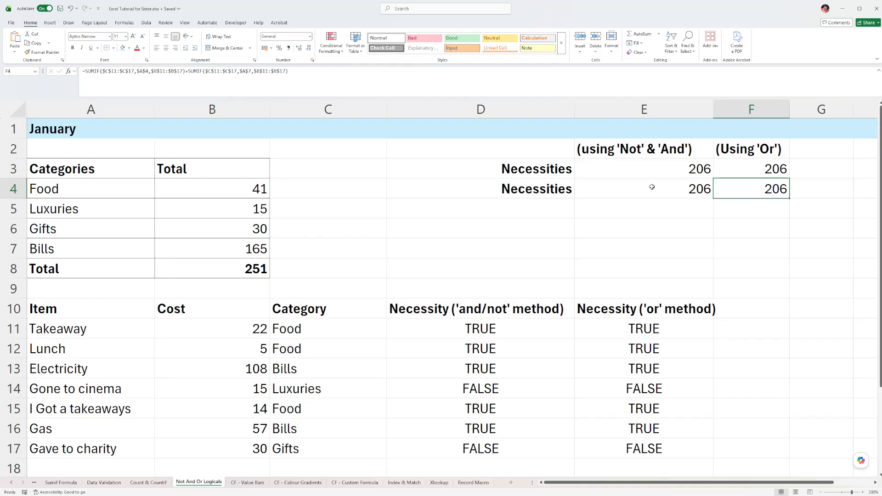
drag(528, 189, 764, 191)
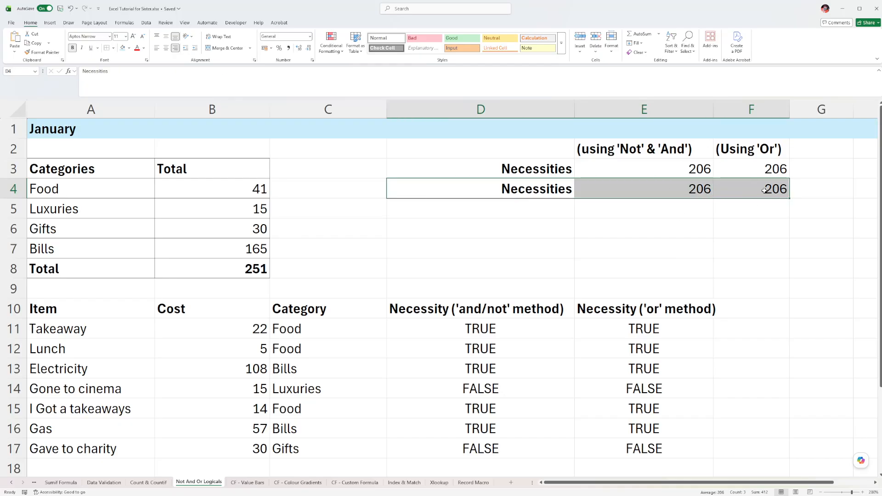
double_click(562, 187)
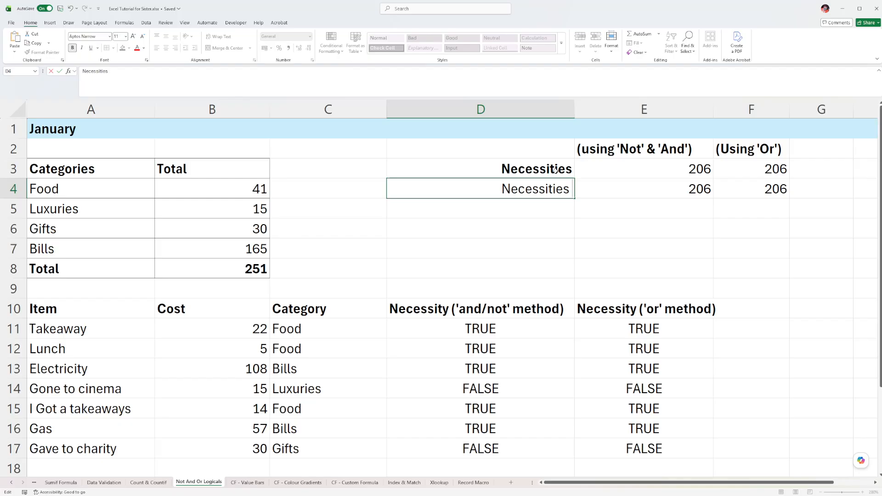
text(Efficient)
key(shift+Tab)
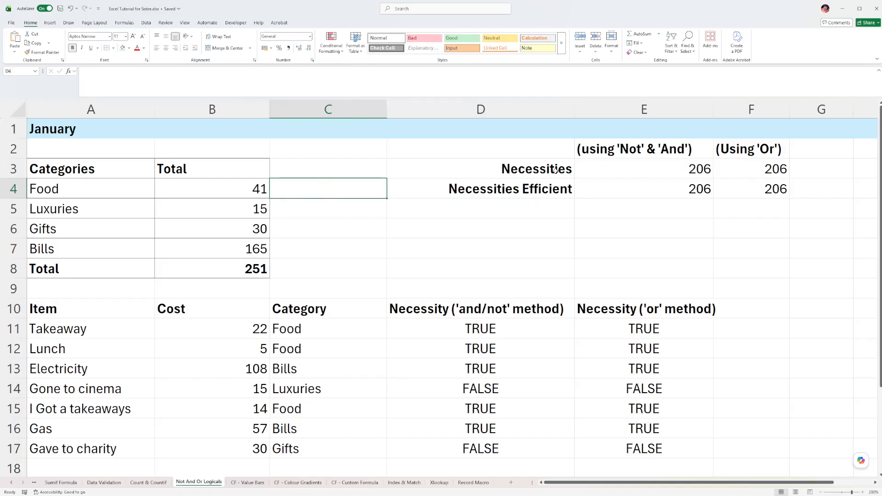
Extend the row label in D3 to read "Necessities Non-Efficient".
click(554, 170)
click(143, 71)
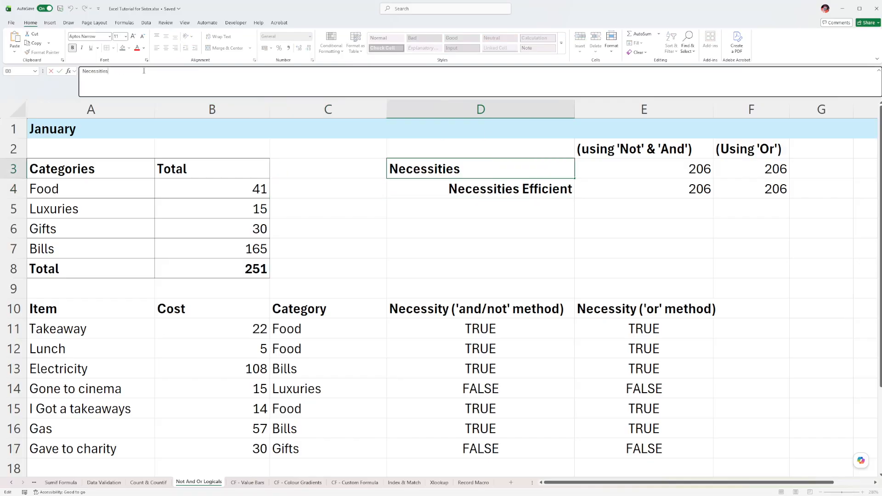
text(Non-Efficient)
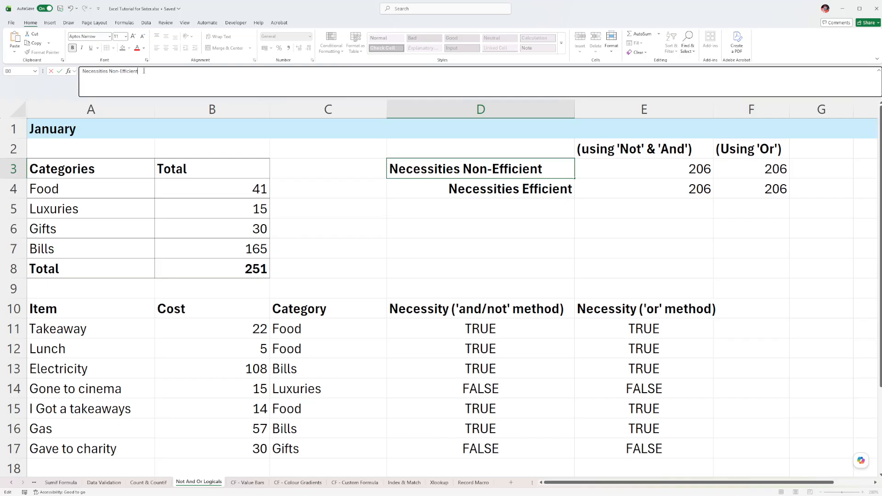
key(Return)
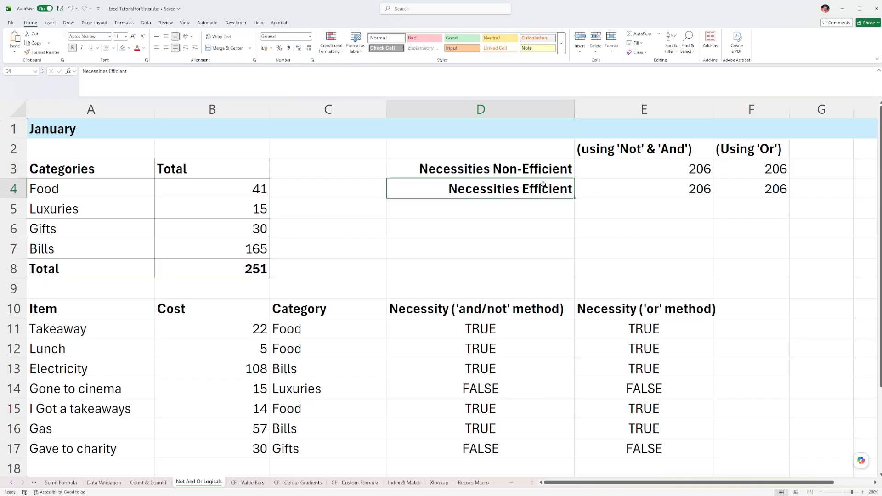
Clear the two Necessity method columns D and E from their row 10 headers down through the item rows, and select totals E4:F4.
drag(536, 190, 724, 196)
drag(464, 305, 660, 450)
key(Delete)
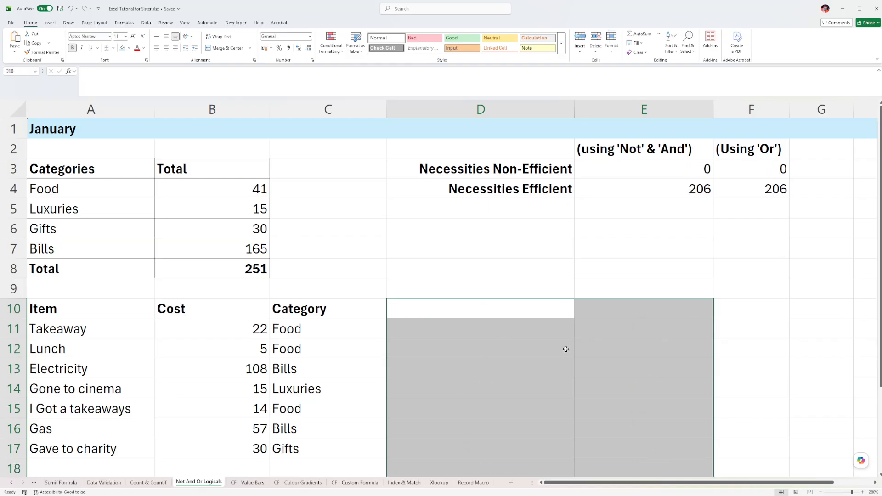
drag(669, 187, 744, 182)
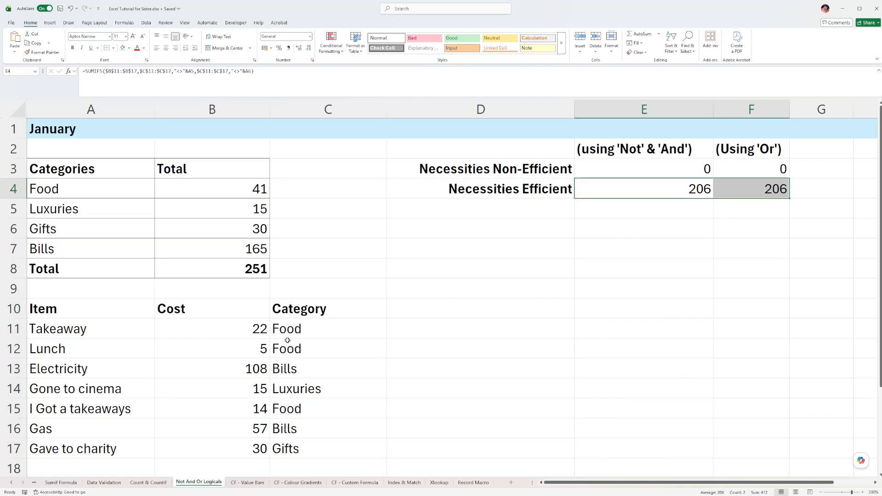
Undo the clearing of the two Necessity method columns and select the totals E3:F3 and the helper range D10:E17 they rely on.
key(ctrl+z)
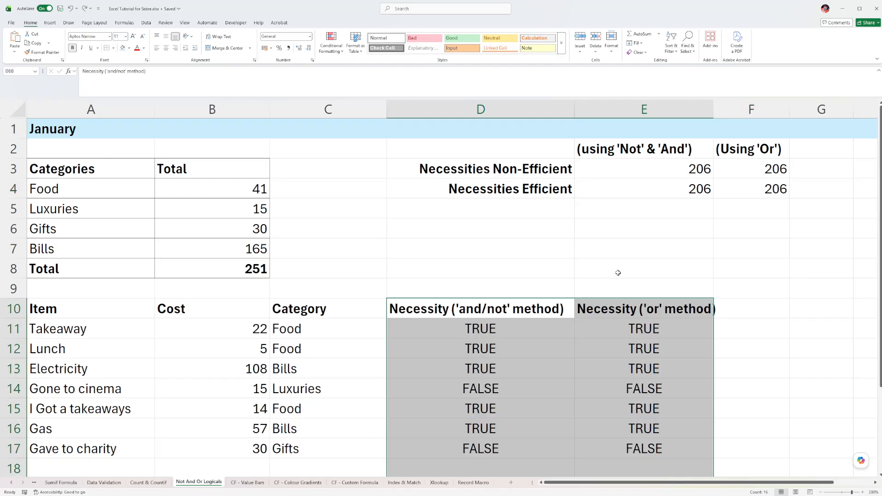
drag(628, 163, 755, 171)
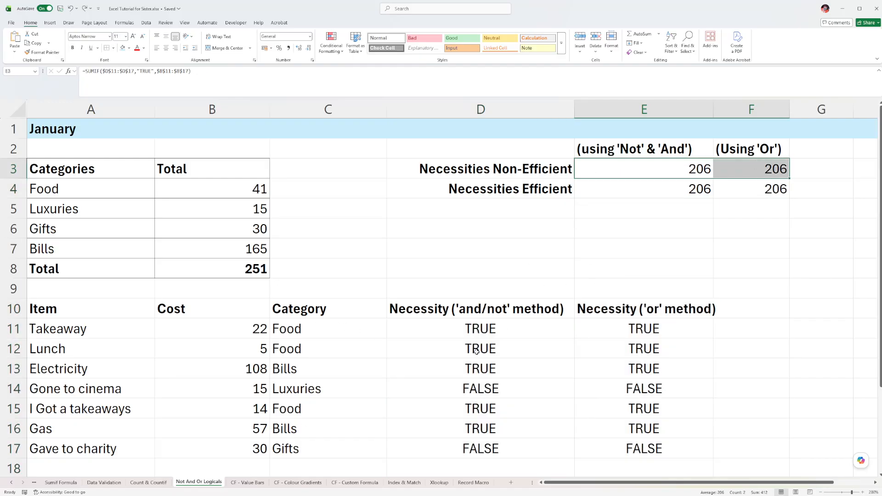
drag(486, 315, 660, 442)
Compare the efficient total formulas in E4 and F4 with the 'Not' & 'And' and 'Or' method headings above them.
click(667, 195)
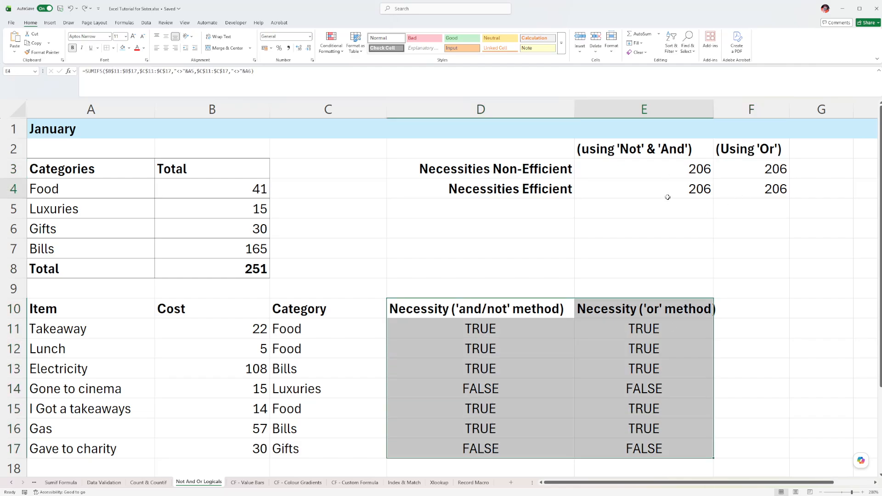
click(744, 188)
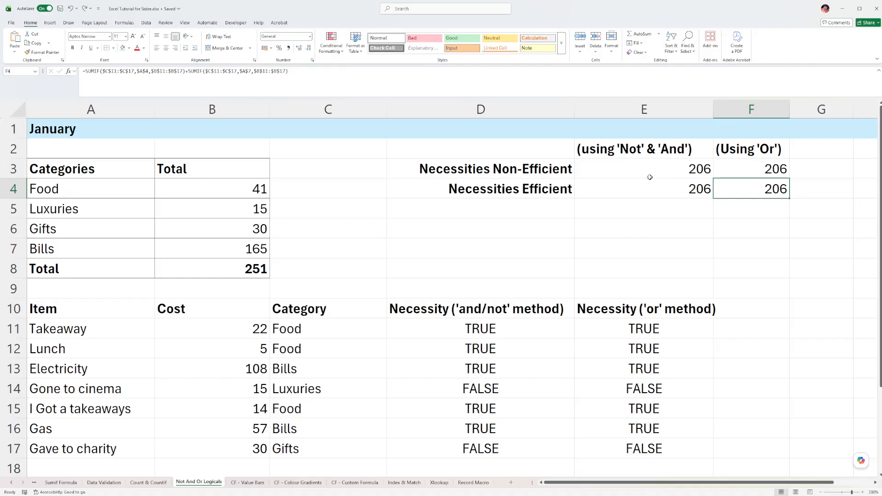
click(642, 194)
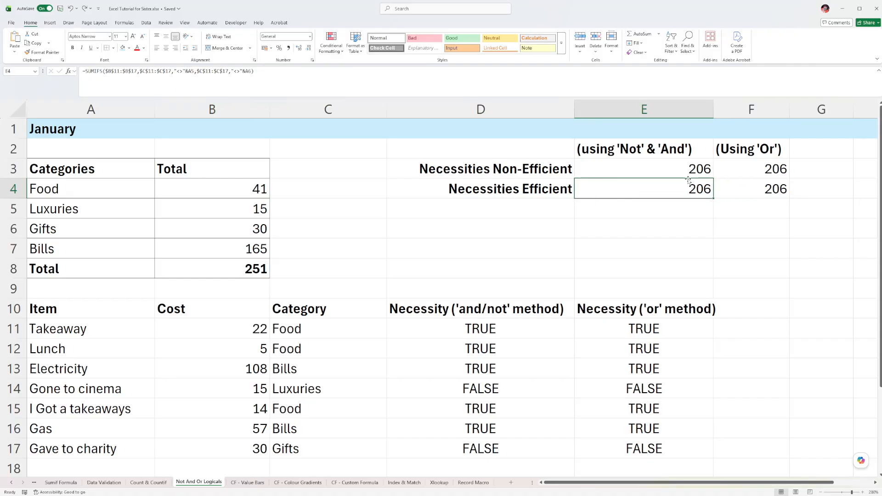
click(756, 189)
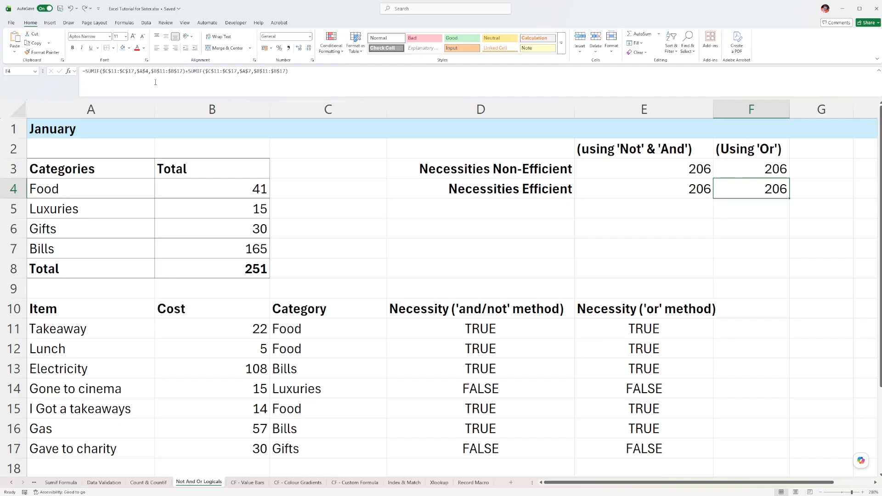
click(766, 149)
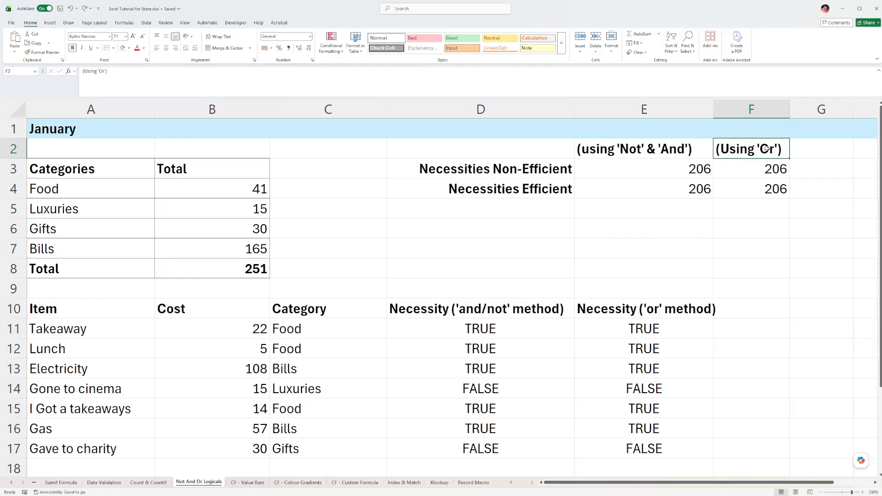
click(759, 189)
click(630, 152)
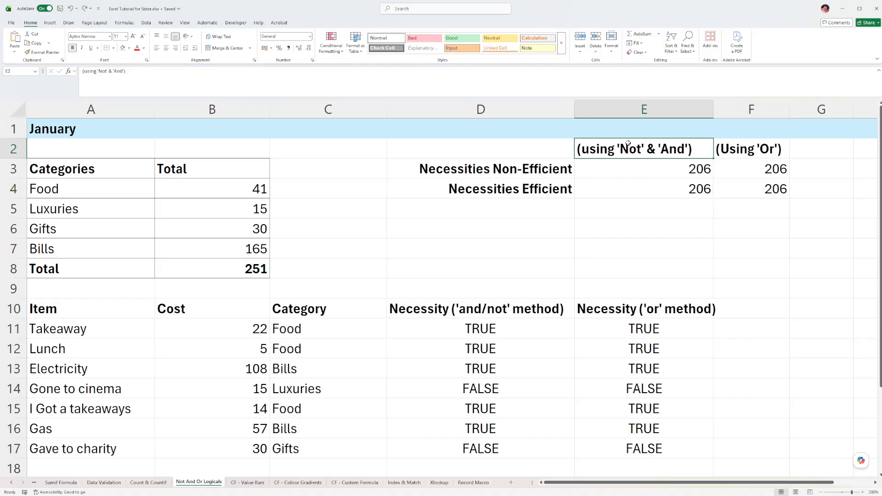
click(640, 193)
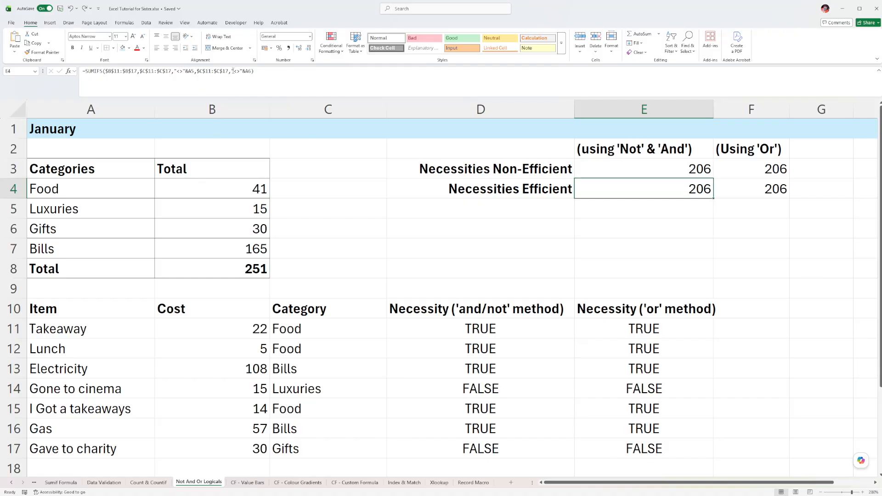
Examine the second "<>" operator in E4's SUMIFS formula, leave the formula, and select the January heading in A1.
drag(232, 71, 243, 72)
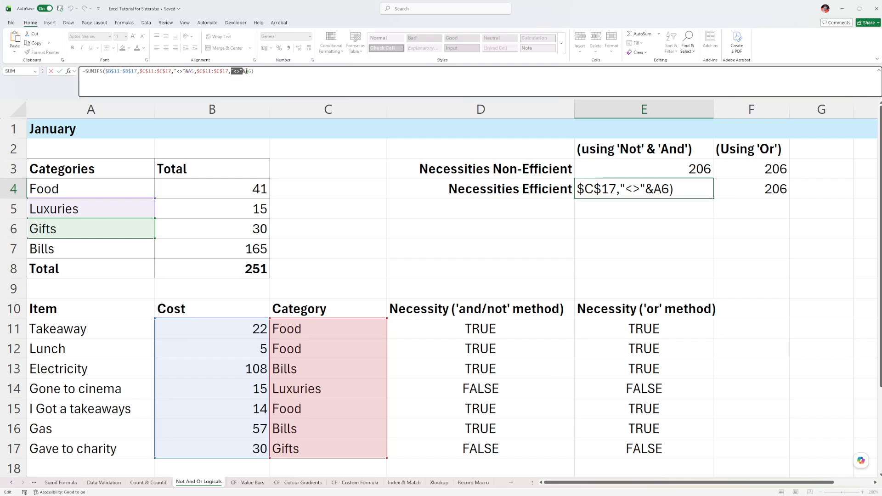
click(652, 209)
key(Home)
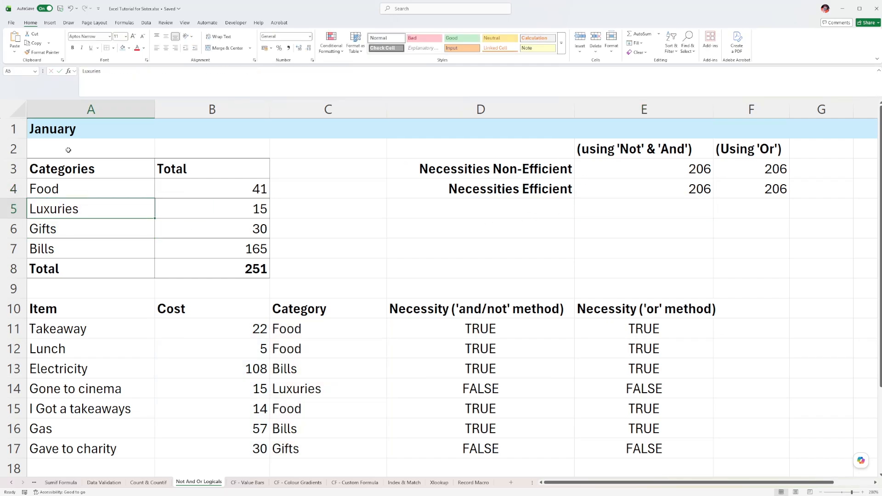
click(50, 127)
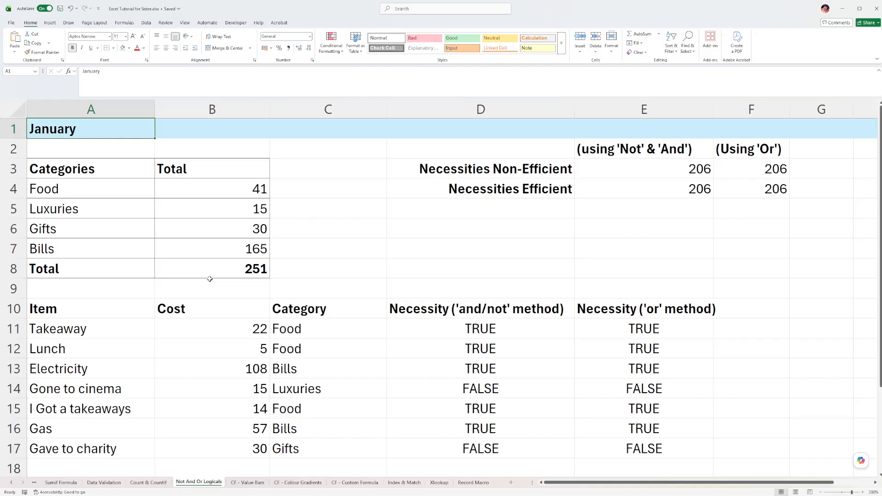